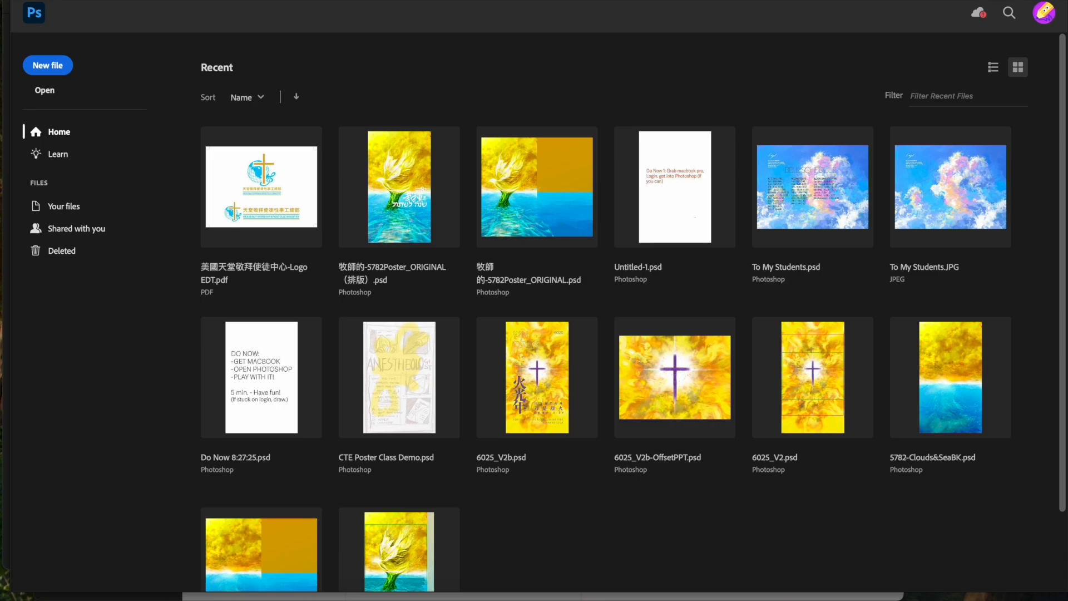
- Create a new 11 by 17 inch portrait document at 300 pixels/inch in CMYK Color with a white background
key(super+n)
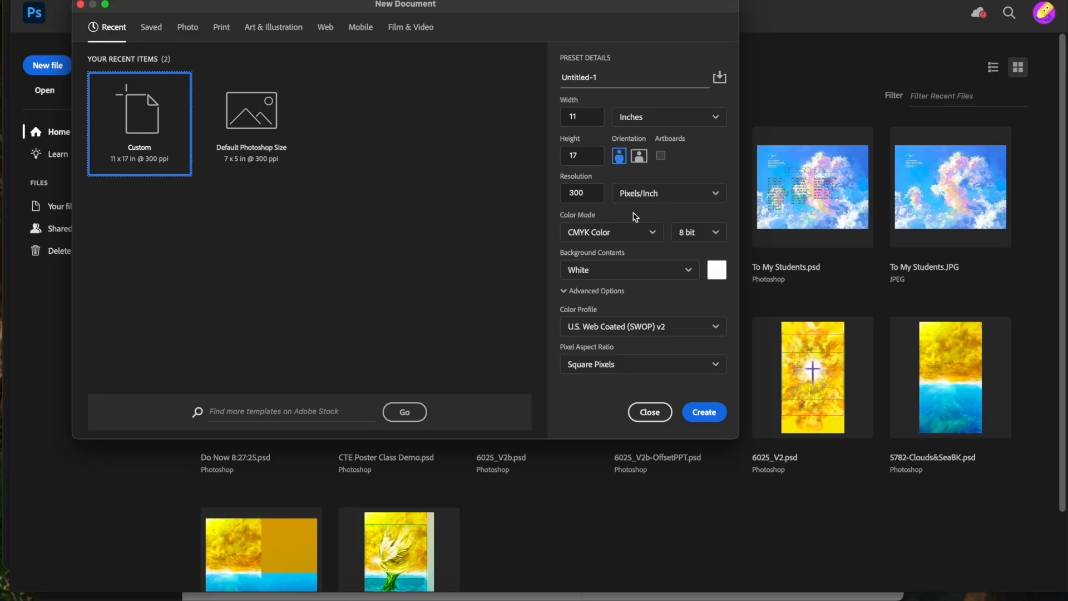
click(582, 115)
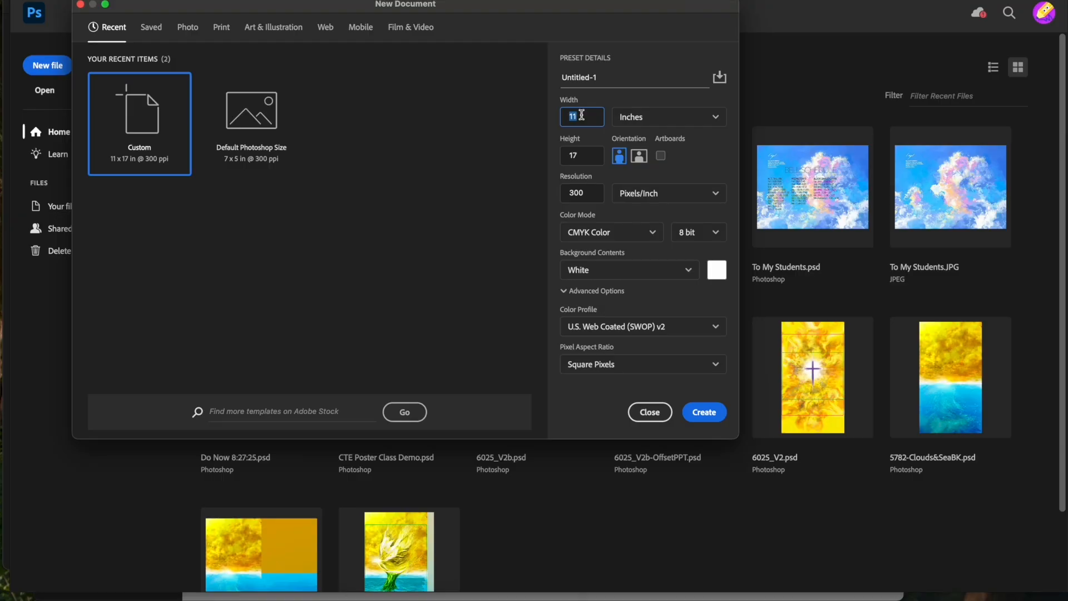
click(585, 154)
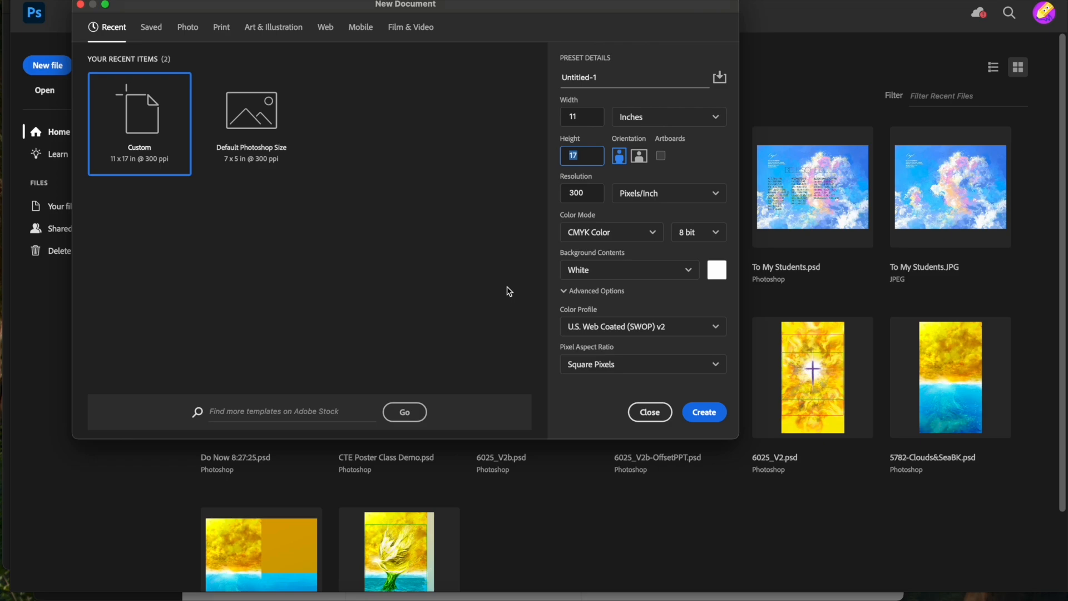
click(636, 234)
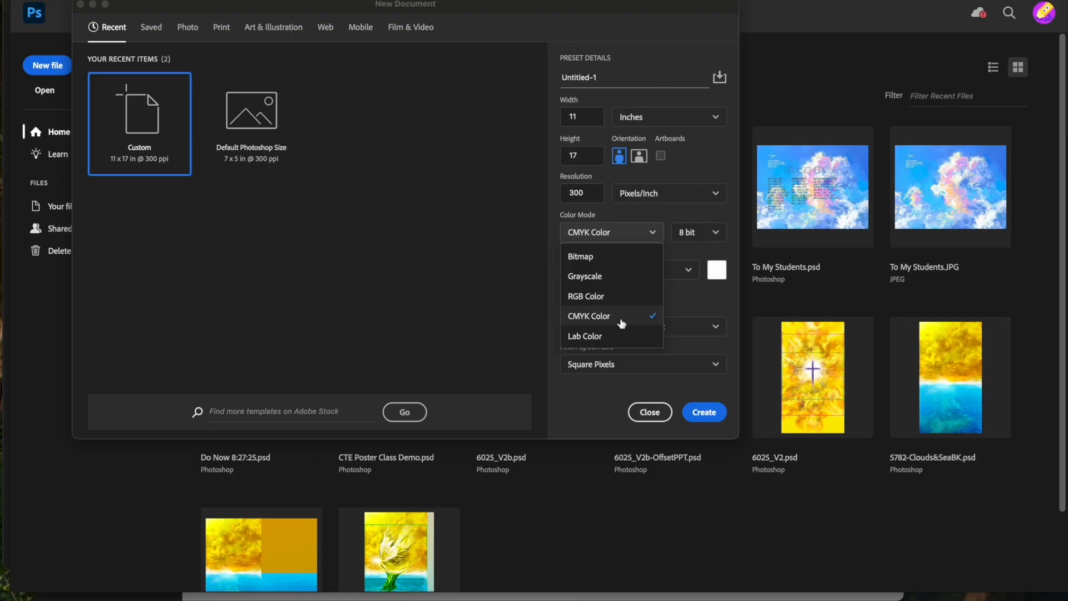
click(714, 418)
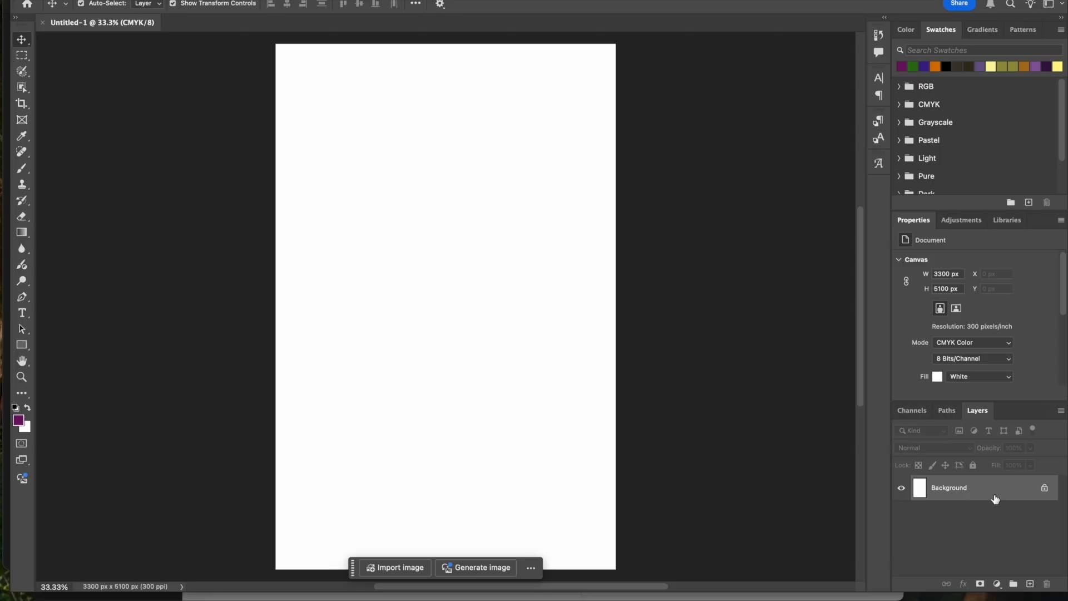
- Add a new layer above the Background and name it "my first sketch layer"
mouse_move(995, 499)
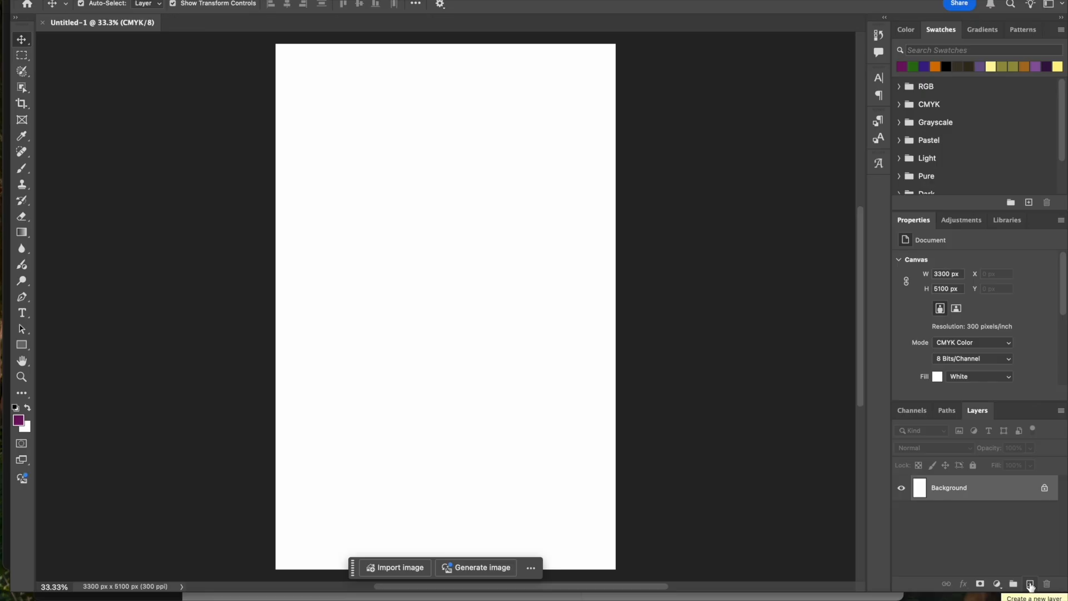
click(1030, 583)
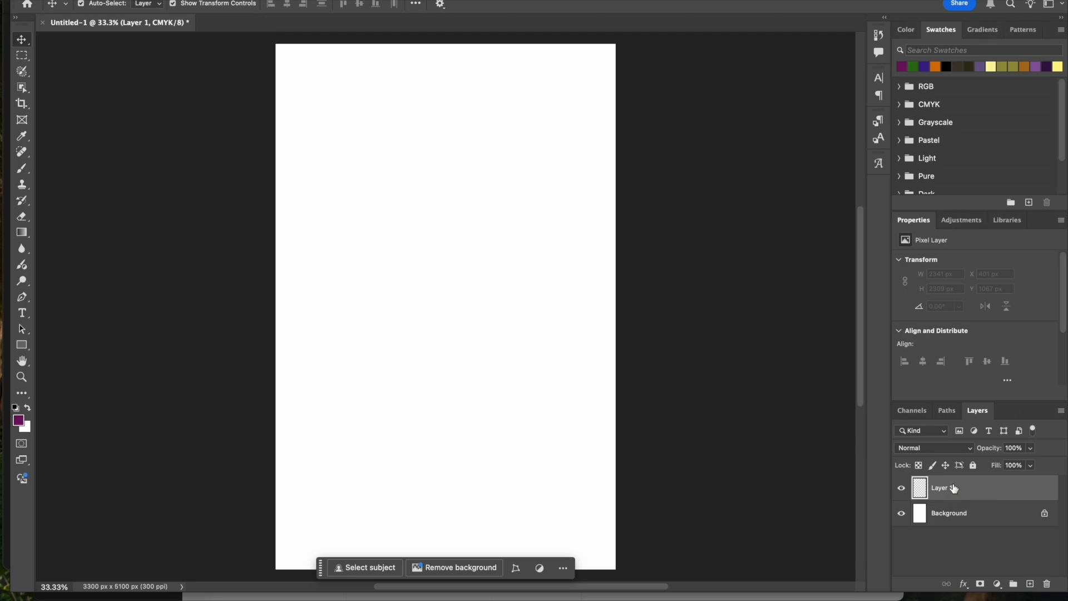
double_click(953, 488)
text(my first sketch layer)
key(Return)
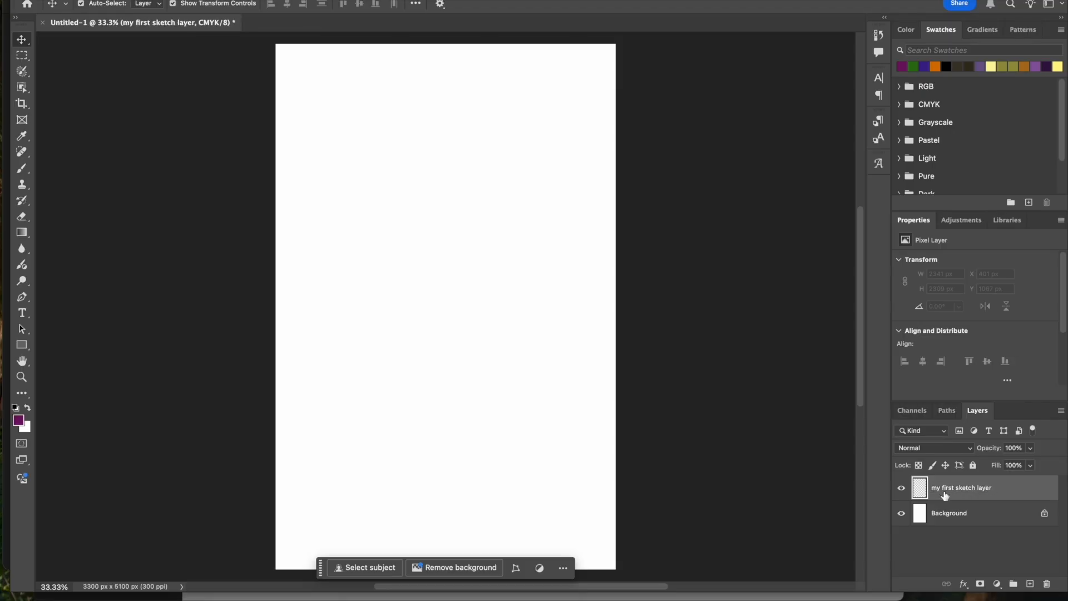
- View the sketch layer's Layer Style blending options, close them and return to the Move tool
double_click(953, 487)
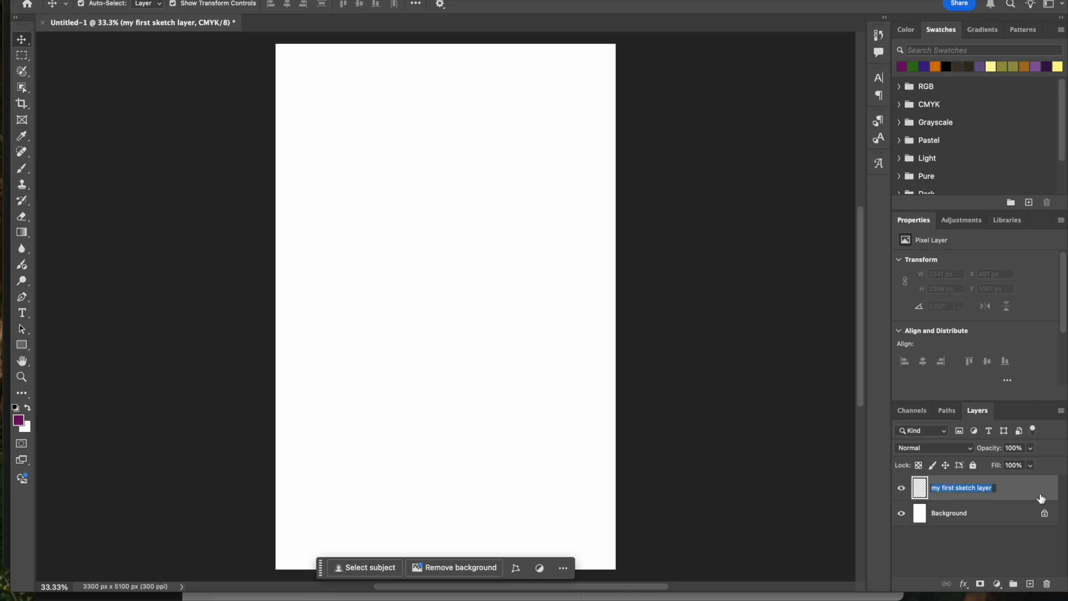
click(1046, 489)
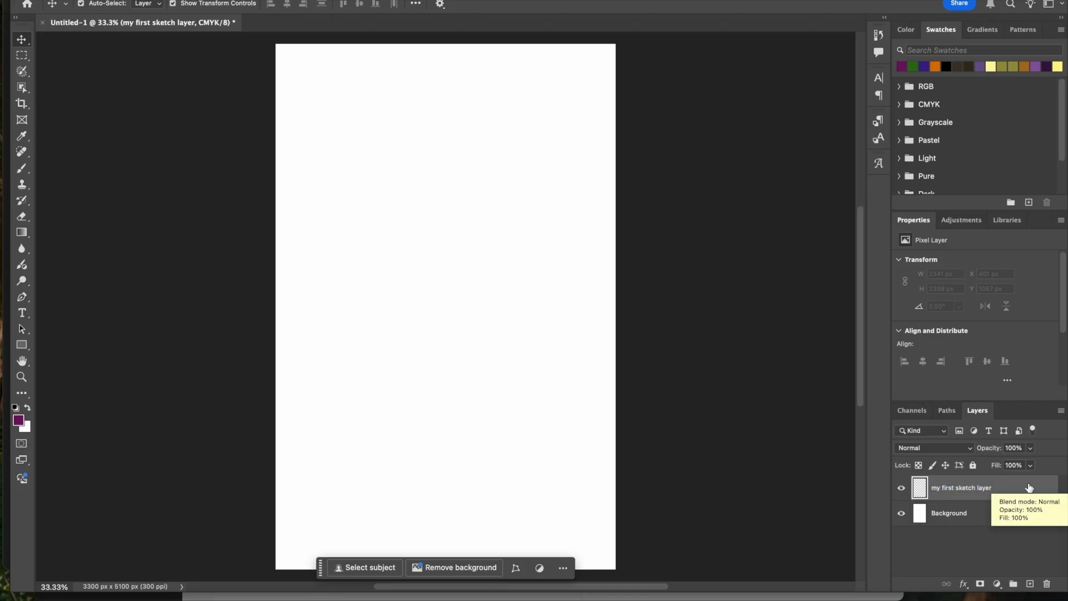
double_click(1029, 488)
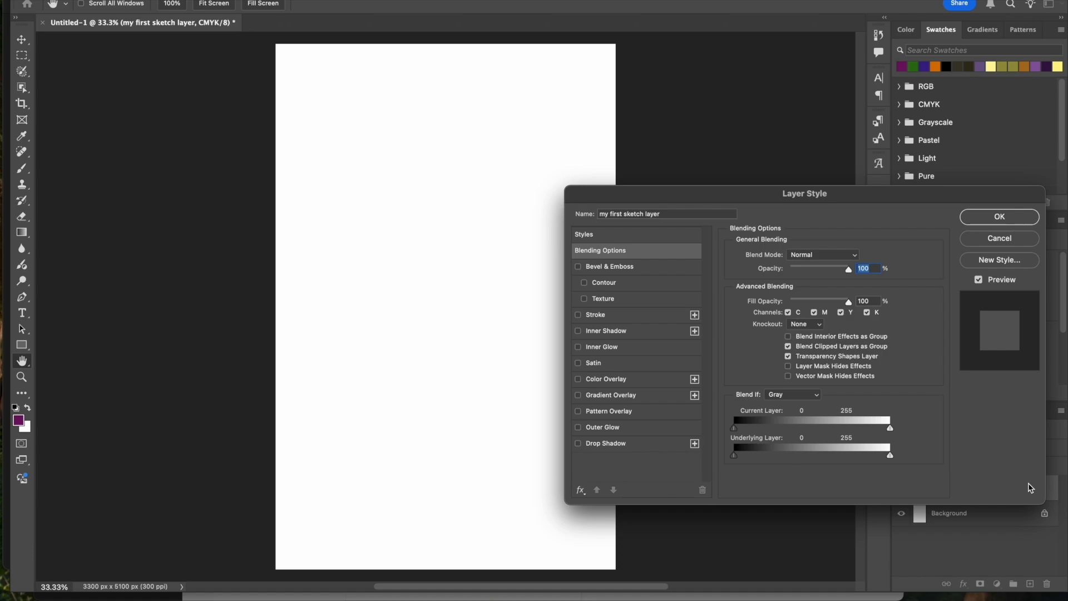
key(Return)
key(v)
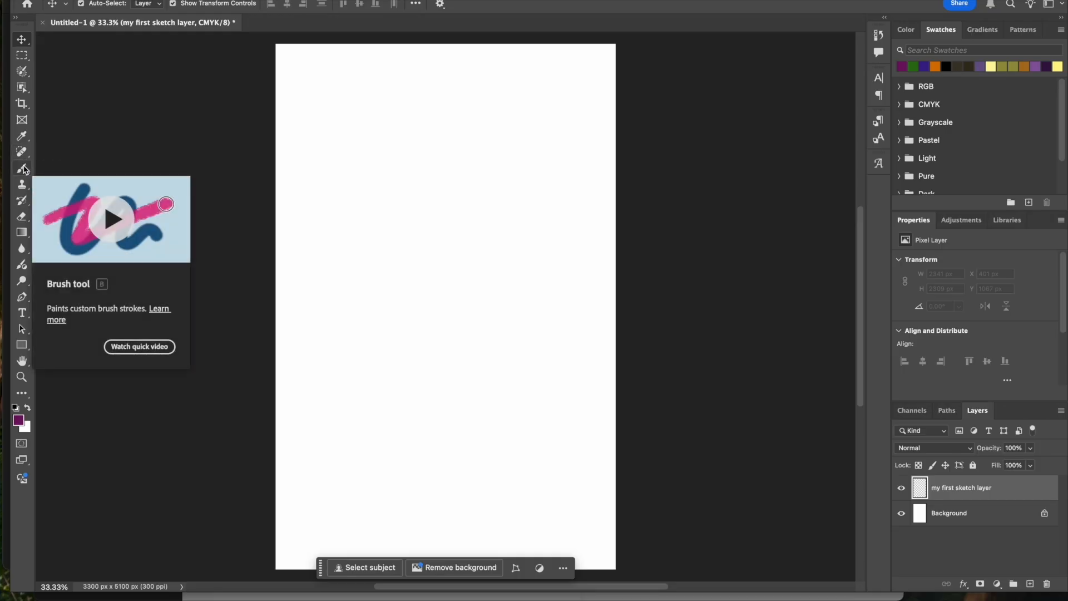
- Paint a rough purple shape in the upper middle of the canvas with the Brush tool
click(22, 169)
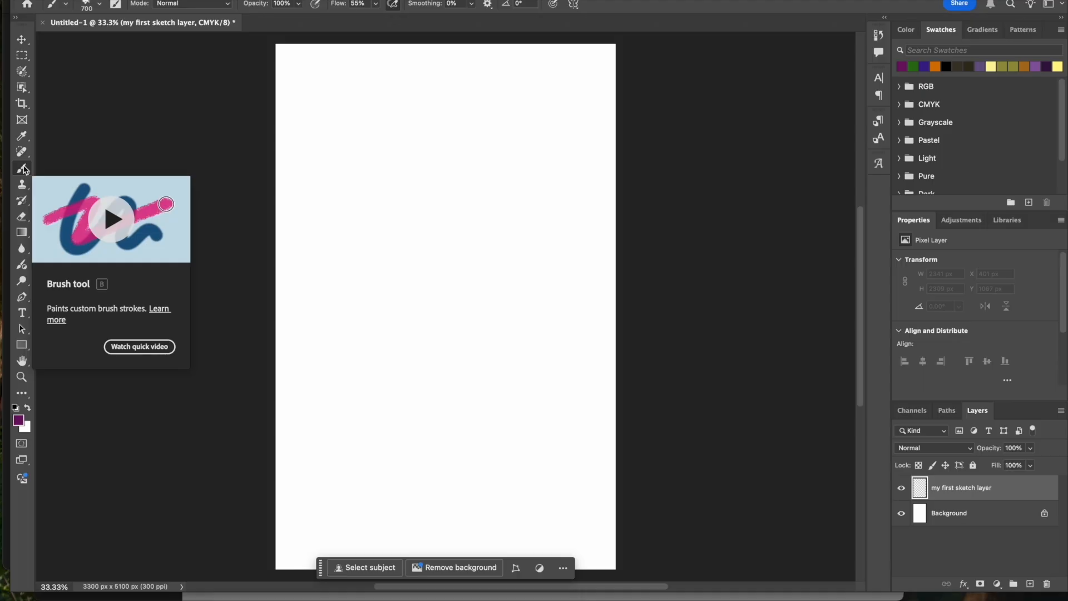
mouse_move(384, 150)
mouse_down()
mouse_move(423, 203)
mouse_move(396, 233)
mouse_move(467, 204)
mouse_move(501, 221)
mouse_move(429, 328)
mouse_up()
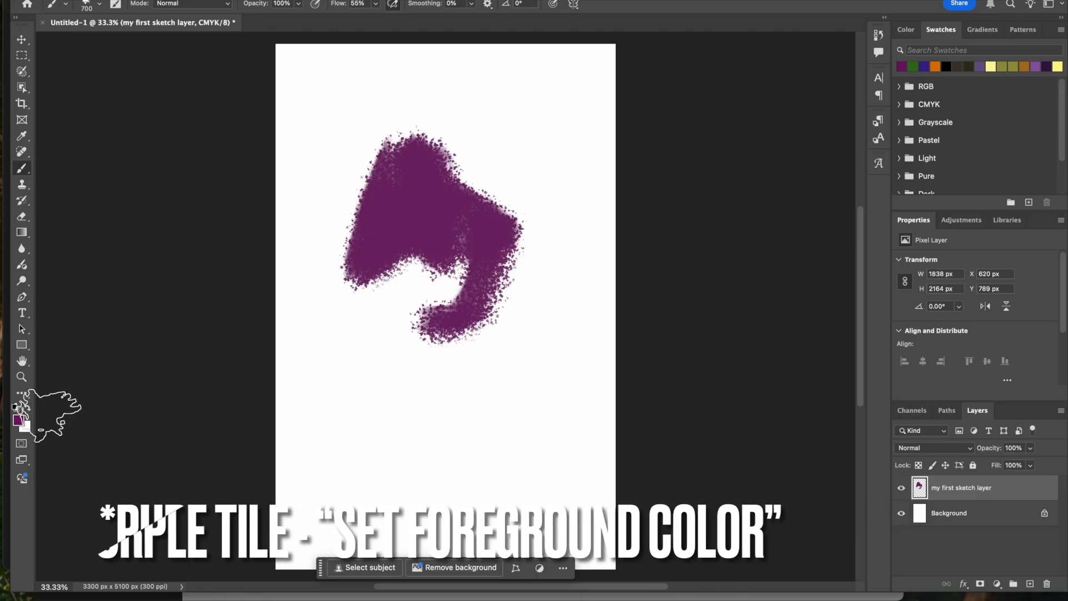
- Set the foreground color to dark red a81414 and paint a broad red shape below the purple one
click(18, 420)
mouse_move(679, 243)
mouse_down()
mouse_move(677, 208)
mouse_move(709, 218)
mouse_up()
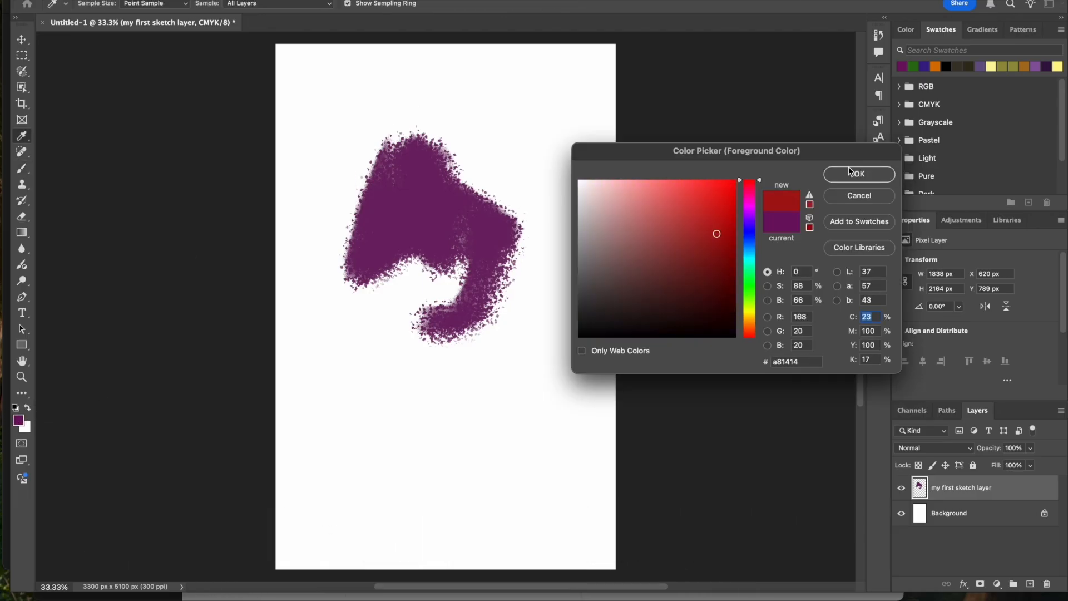
click(853, 173)
mouse_move(490, 270)
mouse_down()
mouse_move(300, 362)
mouse_move(584, 356)
mouse_up()
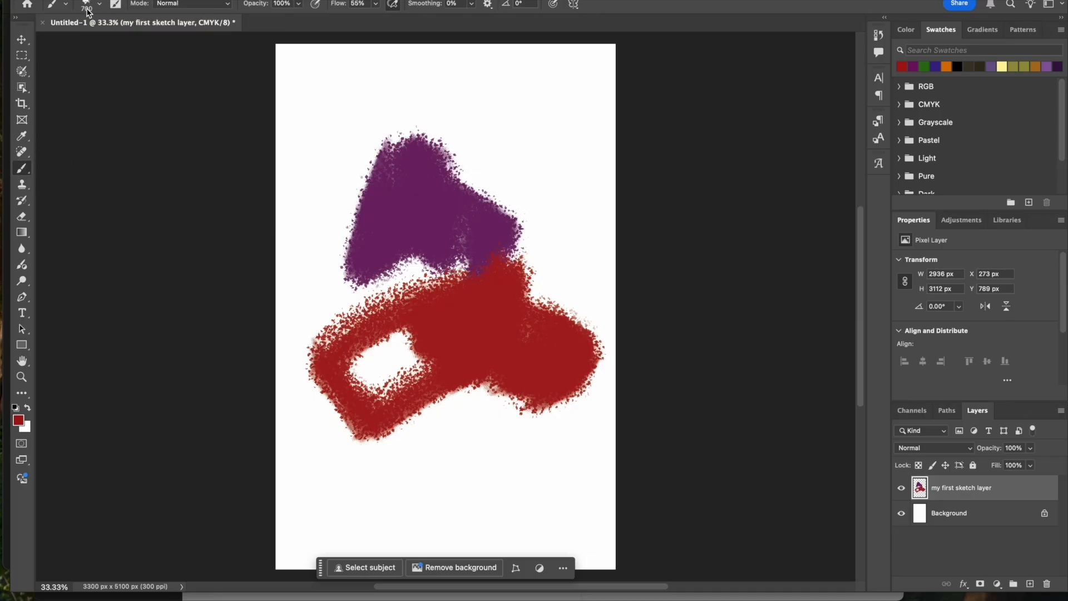
- Choose the KYLE Ultimate Charcoal Pencil 25px Med2 brush at 12 px and draw a thin curved line above the purple shape
click(101, 5)
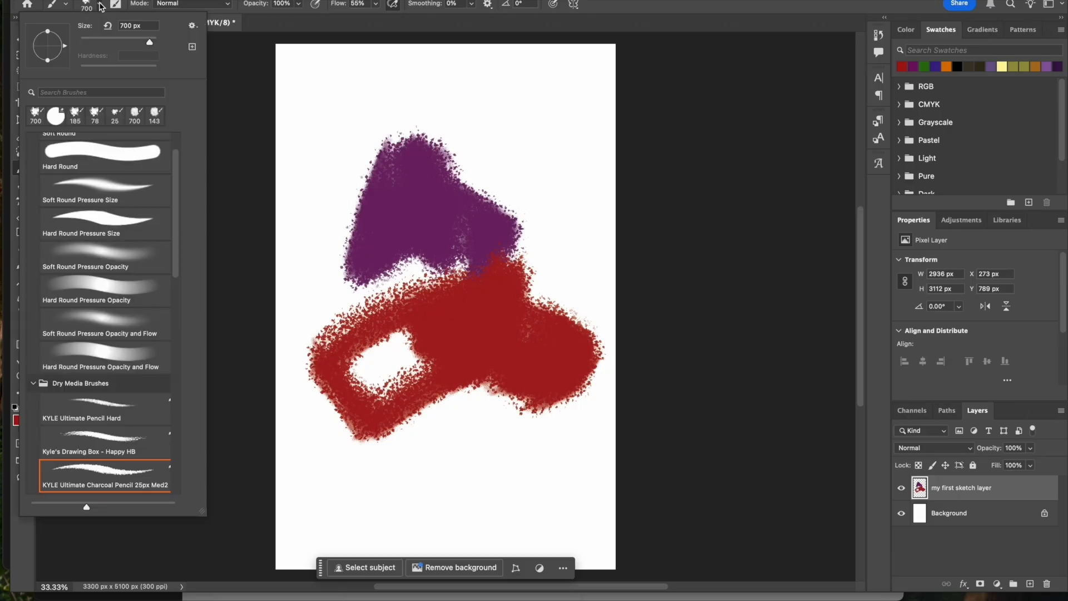
click(101, 6)
click(93, 6)
scroll(115, 340, down, 3)
click(106, 239)
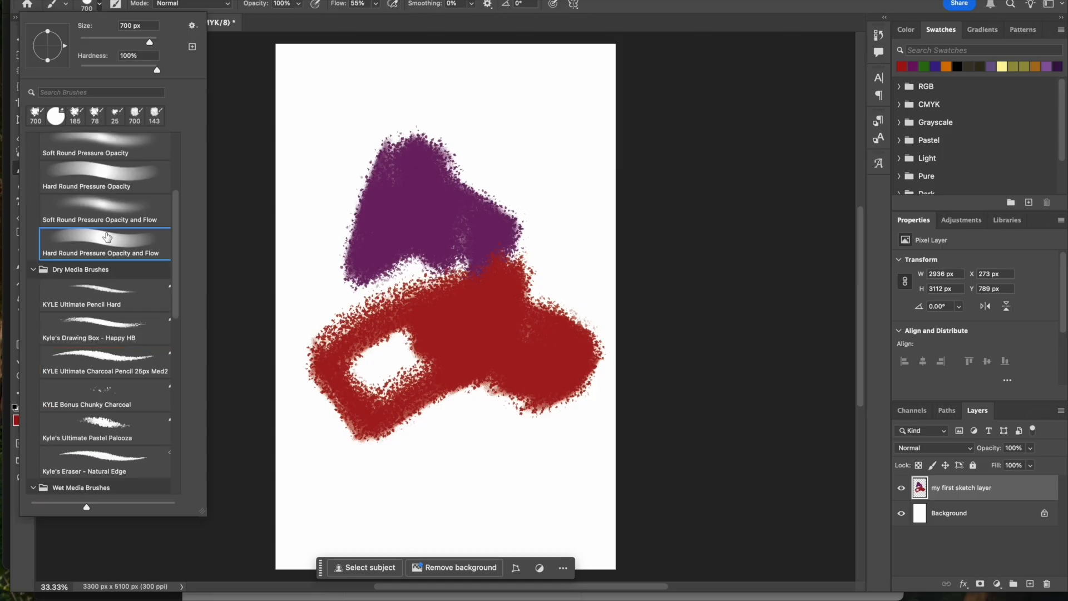
click(108, 377)
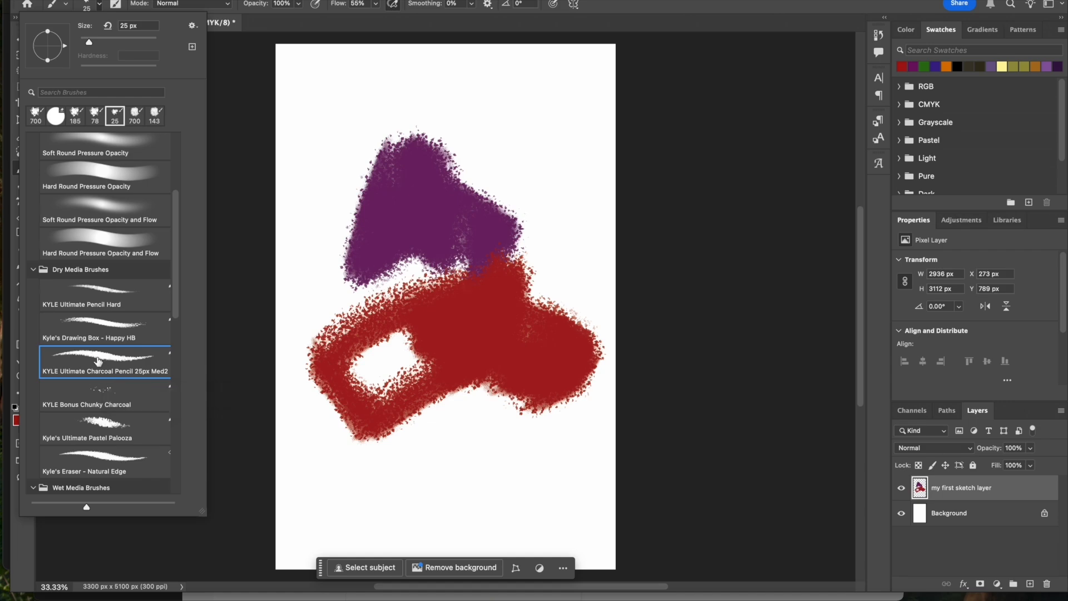
mouse_move(102, 42)
mouse_down()
mouse_move(146, 40)
mouse_move(85, 53)
mouse_up()
click(278, 37)
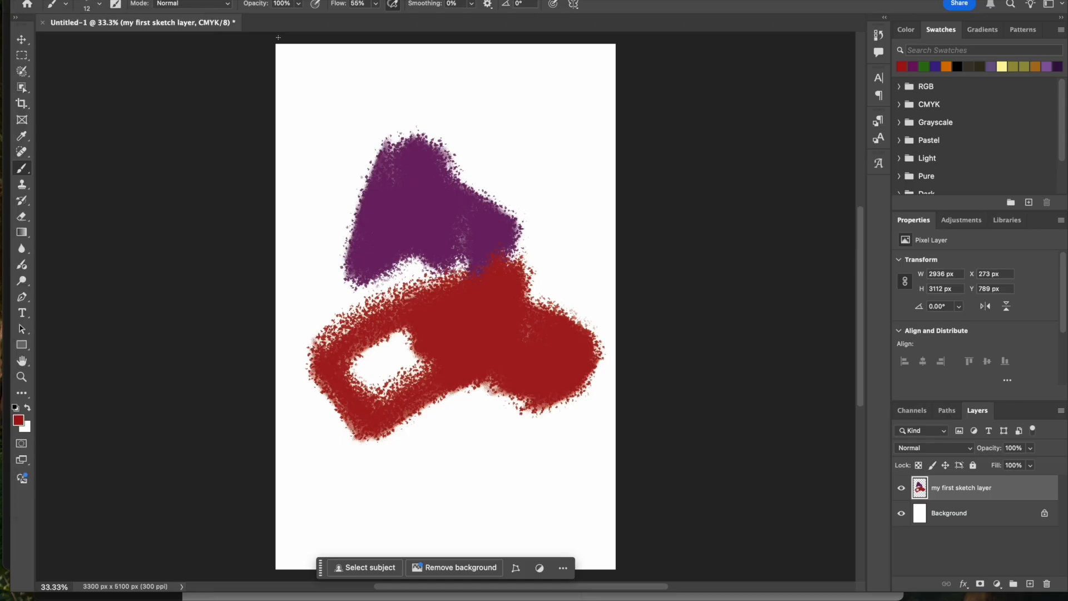
drag(372, 105, 598, 43)
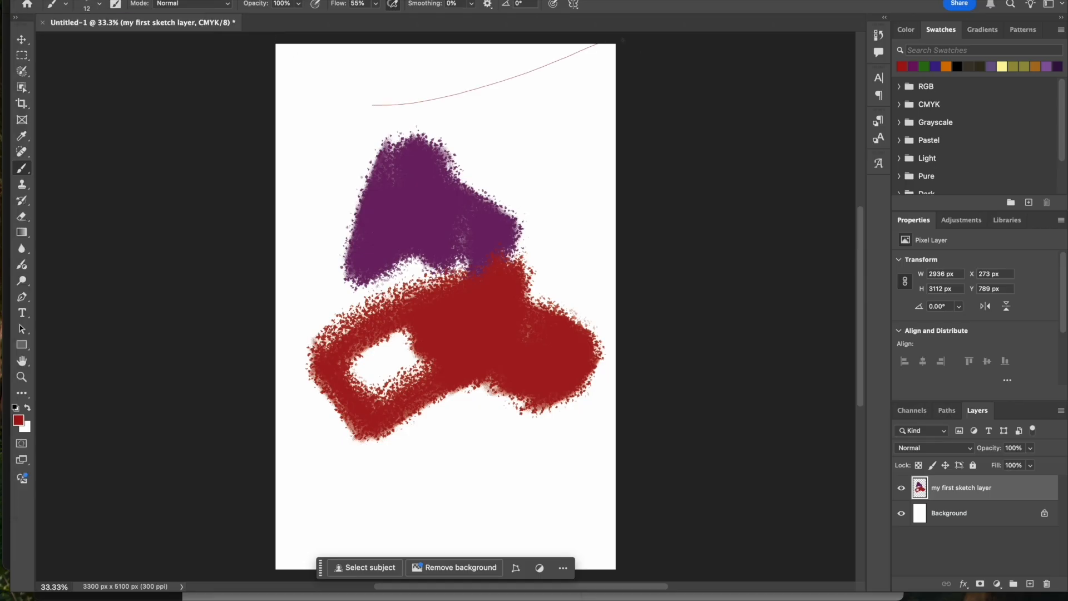
- Enlarge the brush to 5000 px and scatter red charcoal texture across the canvas
click(91, 5)
drag(140, 42, 175, 31)
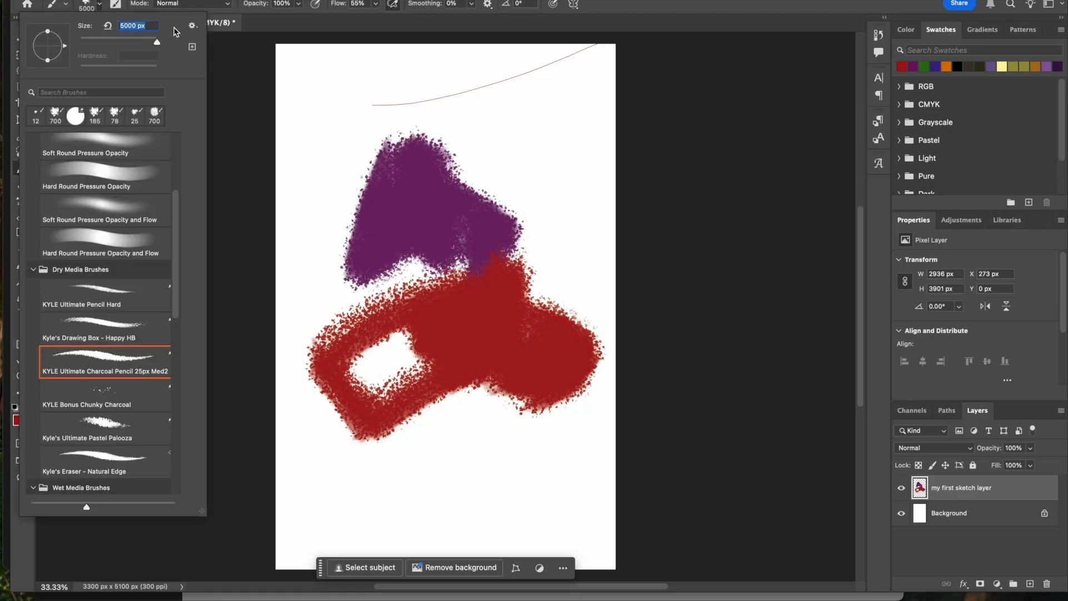
click(333, 94)
click(520, 297)
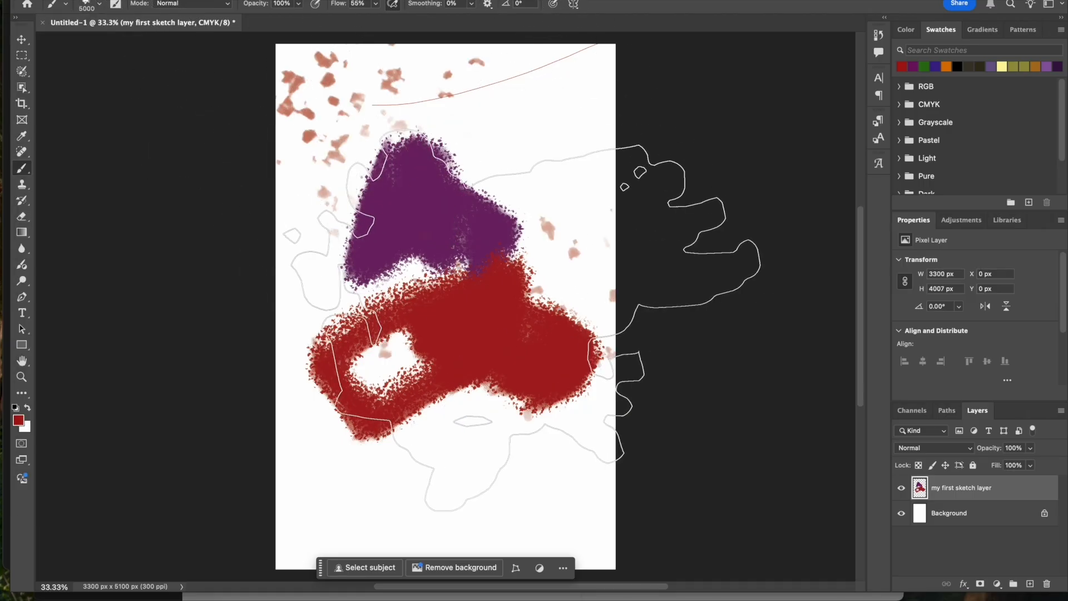
click(335, 337)
mouse_move(503, 40)
mouse_down()
mouse_move(527, 36)
mouse_move(519, 108)
mouse_move(565, 153)
mouse_move(598, 387)
mouse_up()
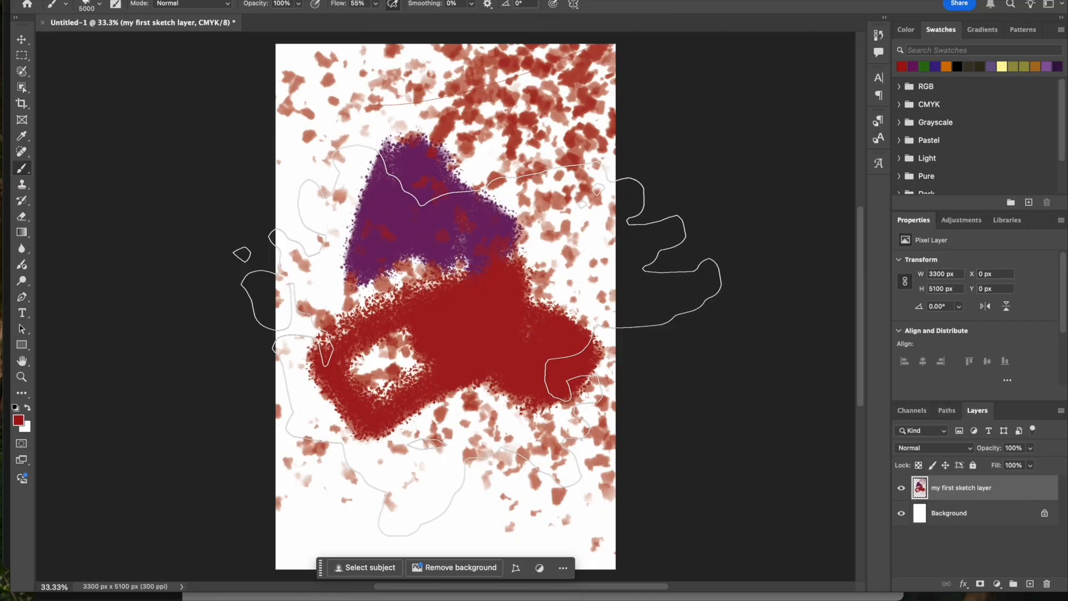
- Erase loops and zigzags through the paint using the Soft Round Pressure Opacity and Flow eraser at 118 px
click(24, 222)
click(99, 4)
click(132, 211)
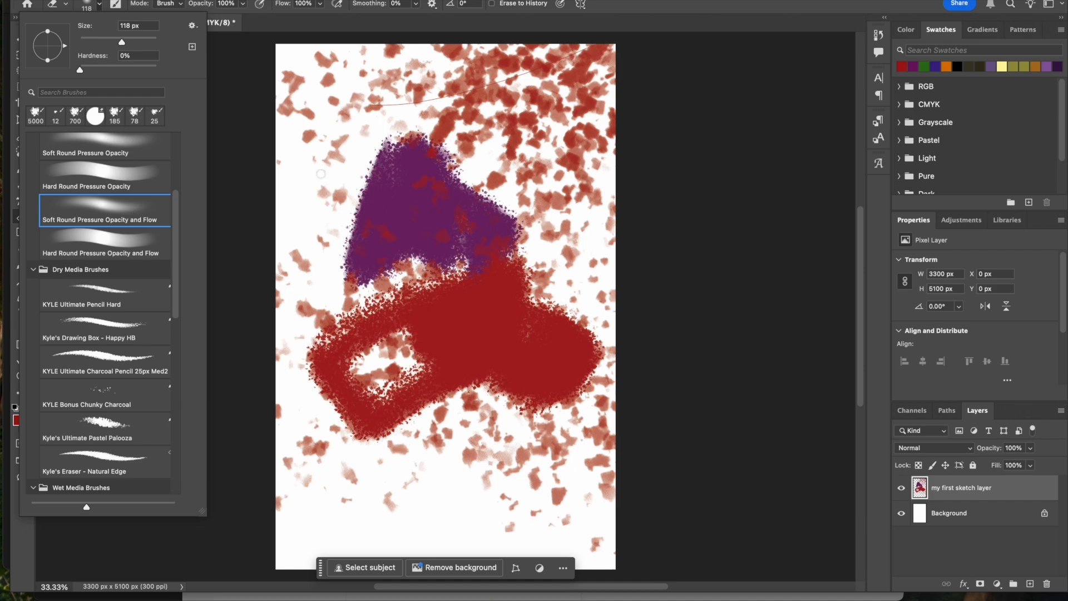
mouse_move(554, 109)
mouse_down()
mouse_move(517, 143)
mouse_move(566, 78)
mouse_move(574, 121)
mouse_move(531, 128)
mouse_move(574, 91)
mouse_up()
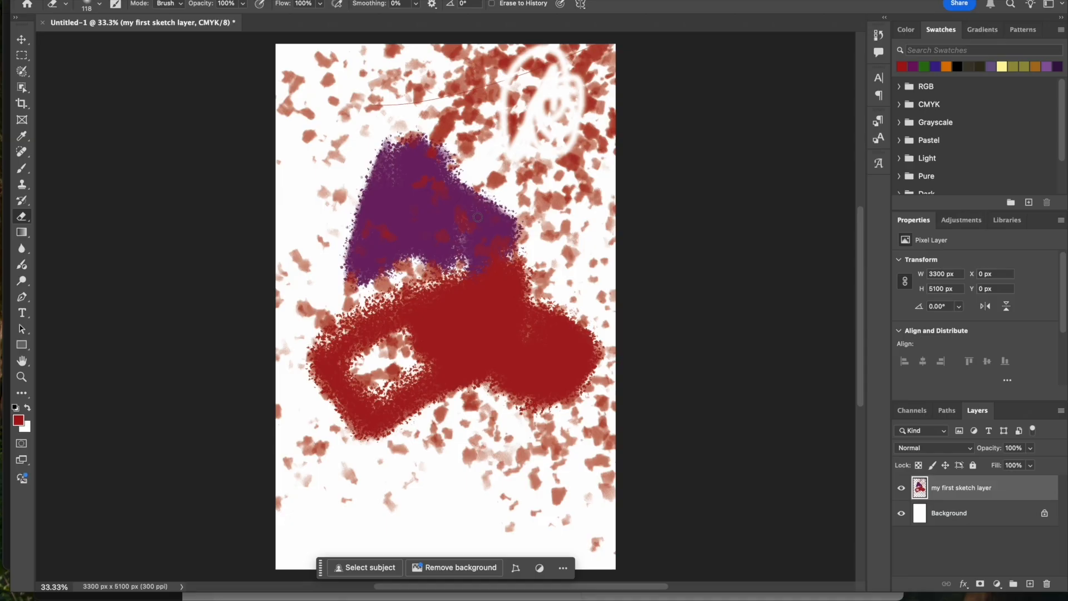
mouse_move(477, 217)
mouse_down()
mouse_move(457, 251)
mouse_move(485, 221)
mouse_move(502, 271)
mouse_move(543, 328)
mouse_up()
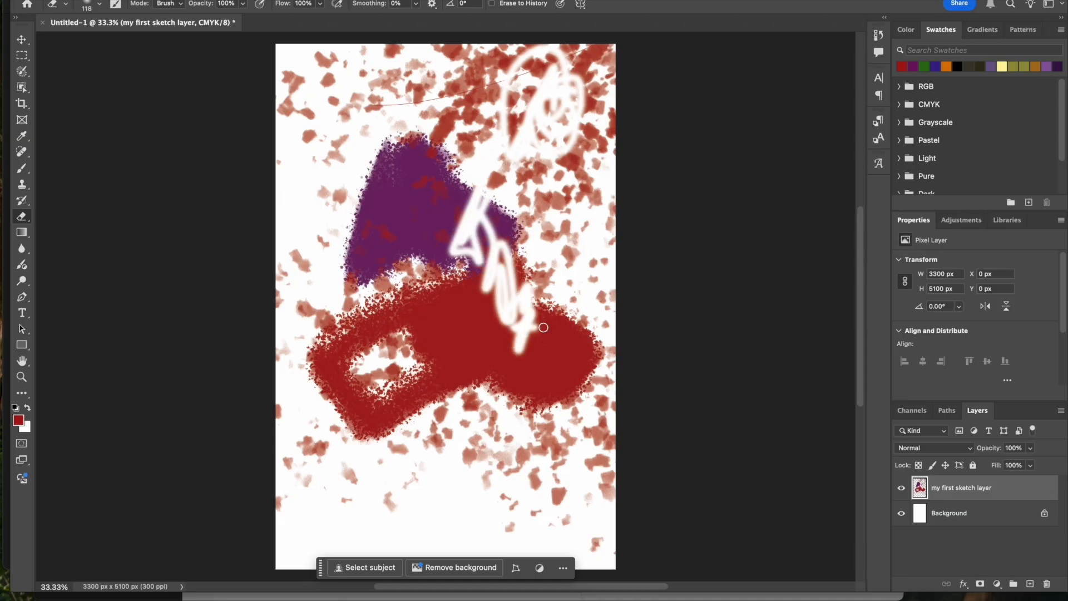
- Marquee-select a rectangular area about 2096 by 1572 px over the upper part of the painting
click(25, 41)
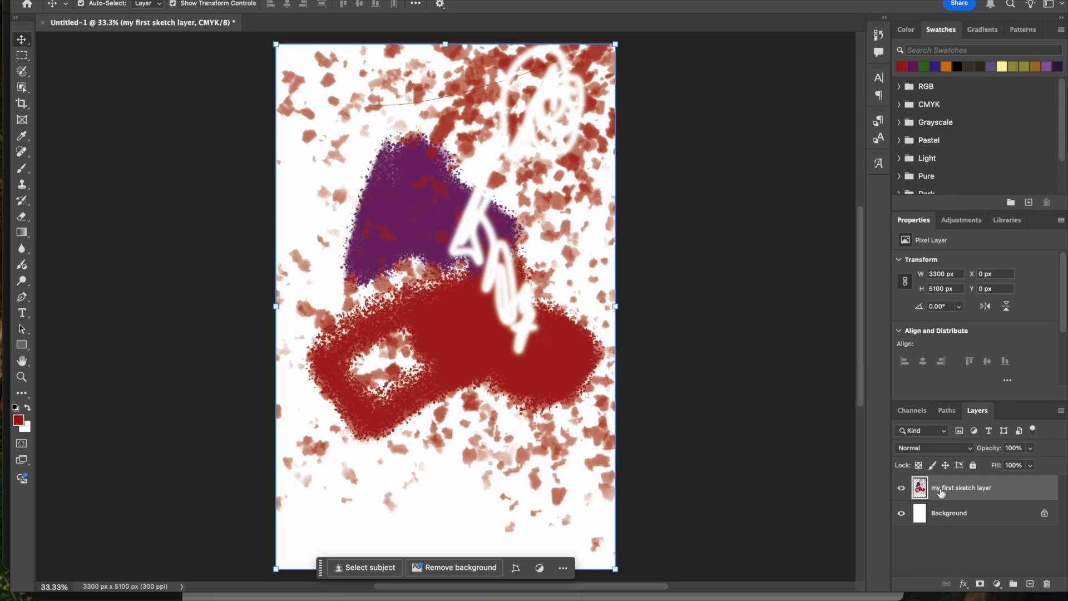
click(22, 58)
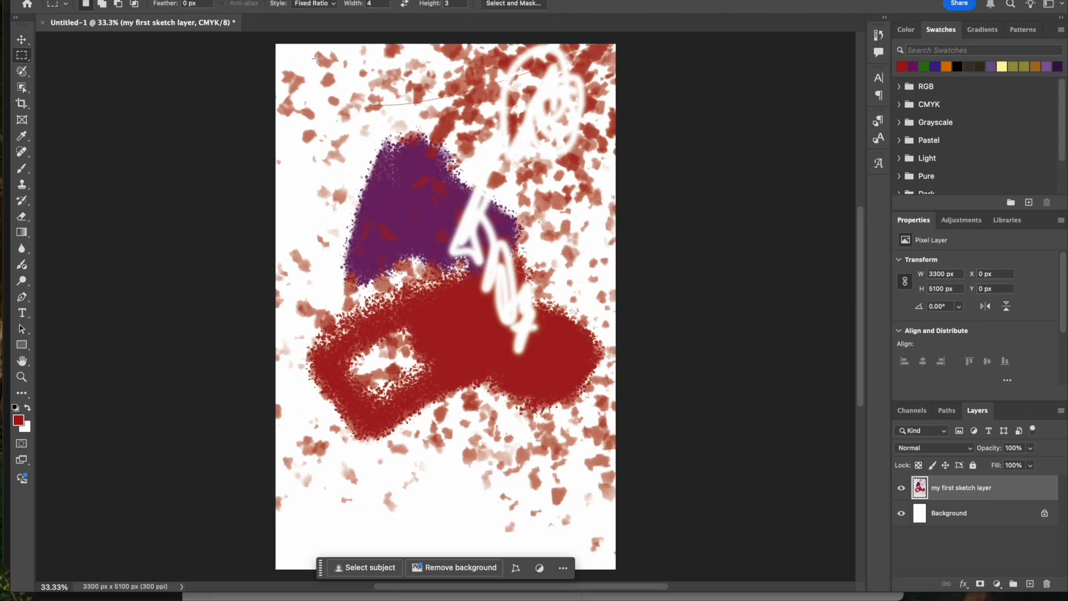
drag(317, 58, 532, 220)
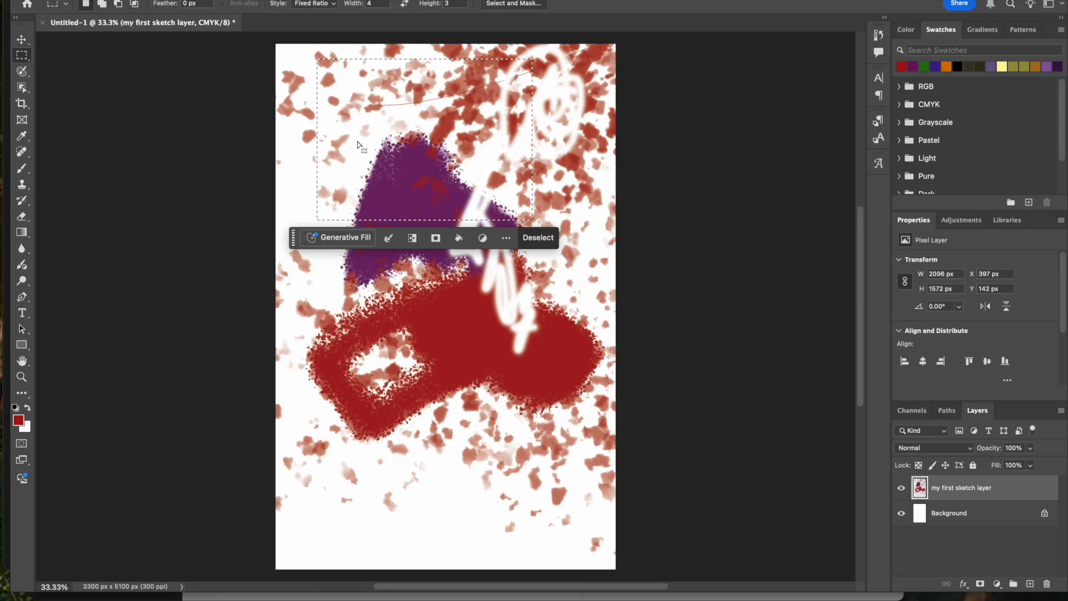
- Move the selected pixels down and against the canvas's left edge with the Move tool
click(21, 39)
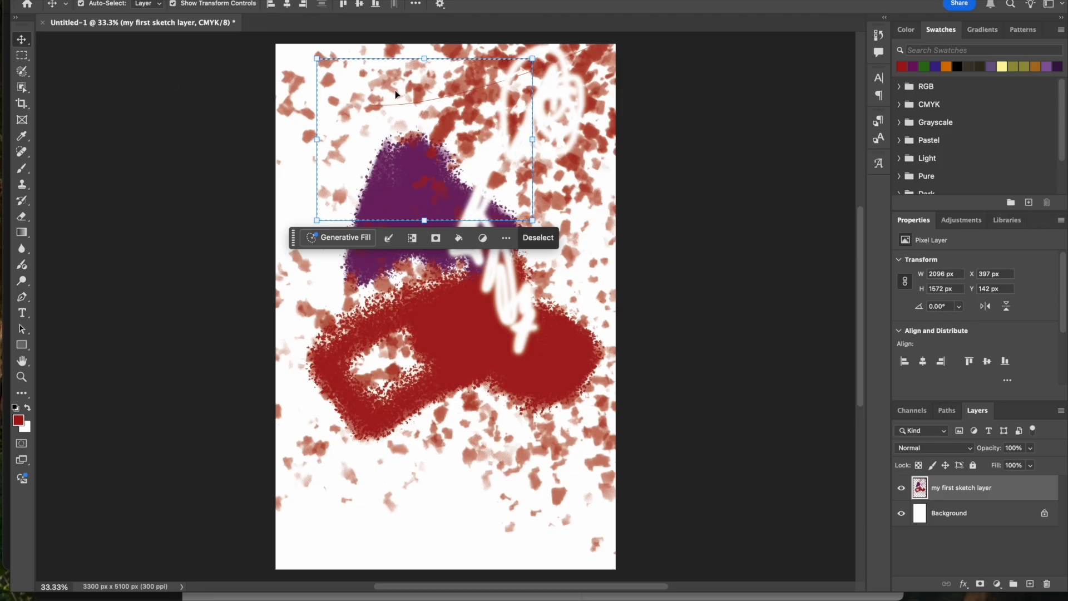
drag(409, 96, 500, 170)
drag(550, 223, 418, 180)
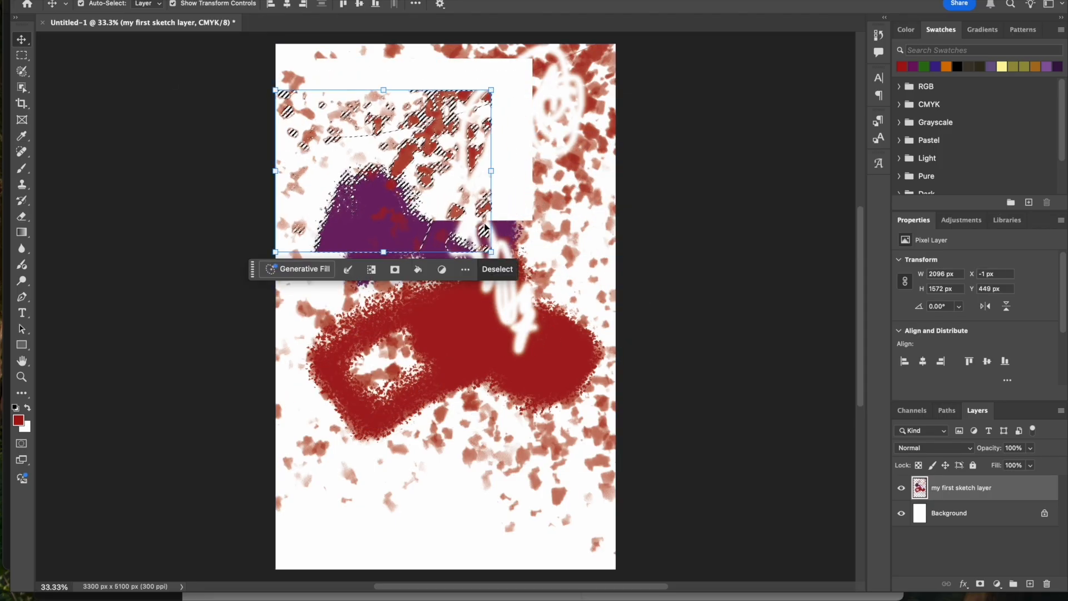
- Scale the selected pixels to about 113%, position them over the remaining purple paint and rotate them clockwise
drag(491, 252, 362, 154)
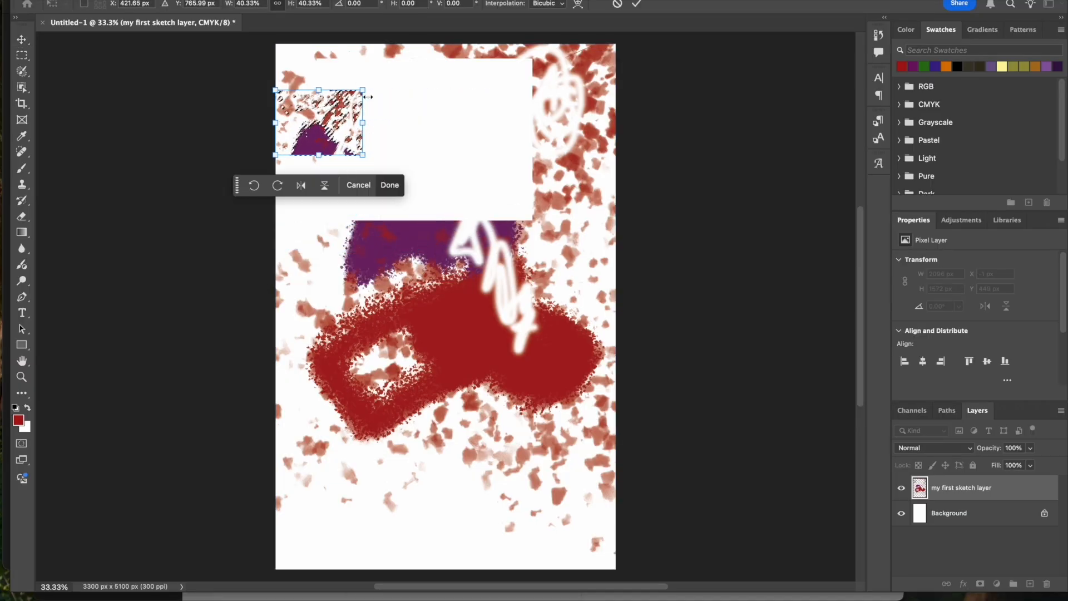
drag(365, 90, 520, 35)
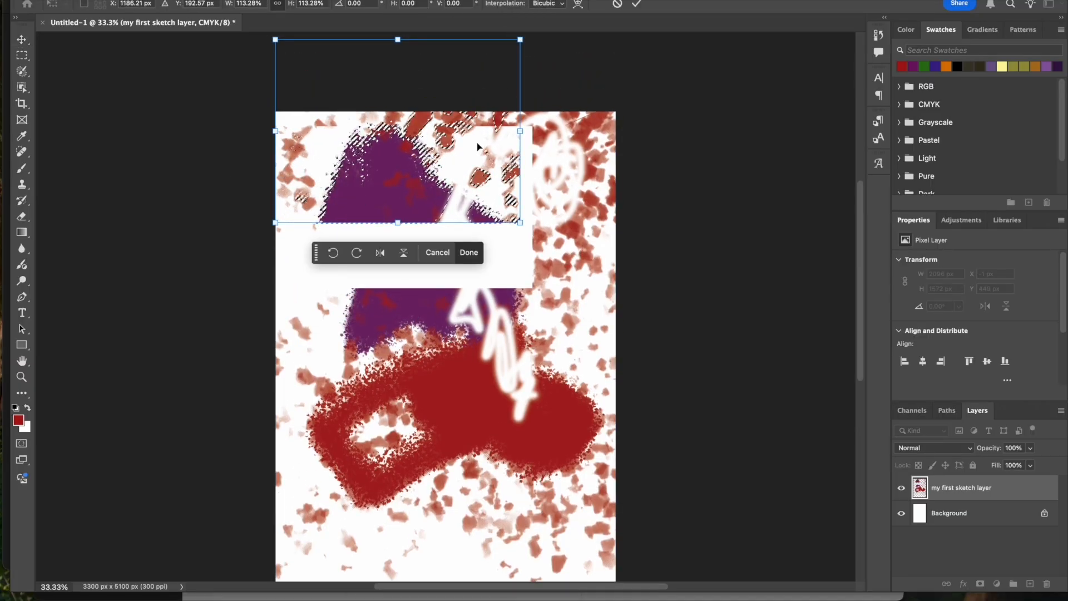
drag(478, 148, 474, 338)
drag(499, 267, 499, 212)
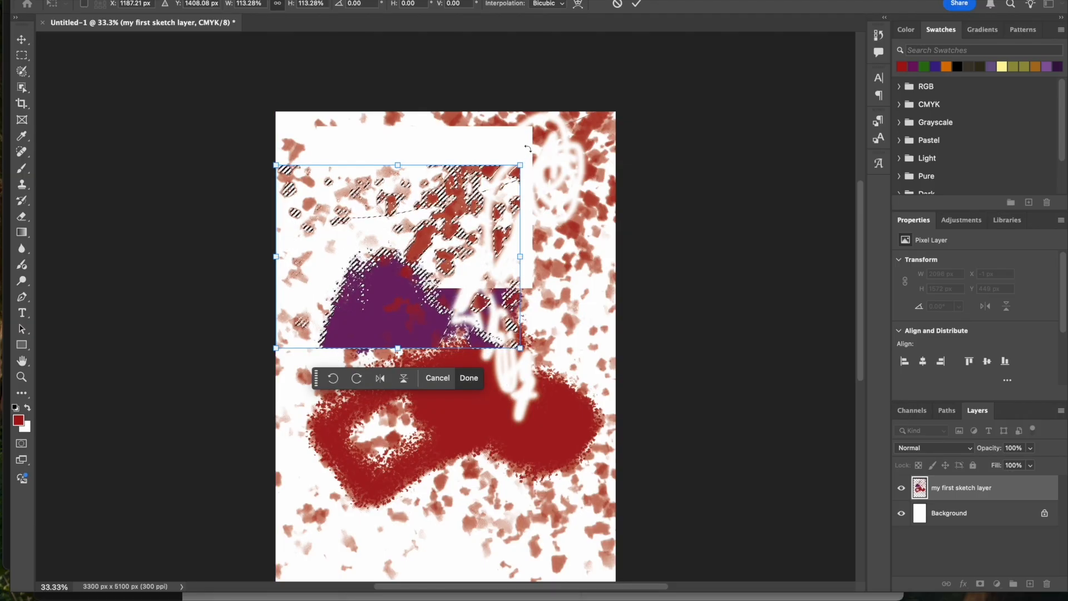
drag(527, 149, 623, 264)
key(Return)
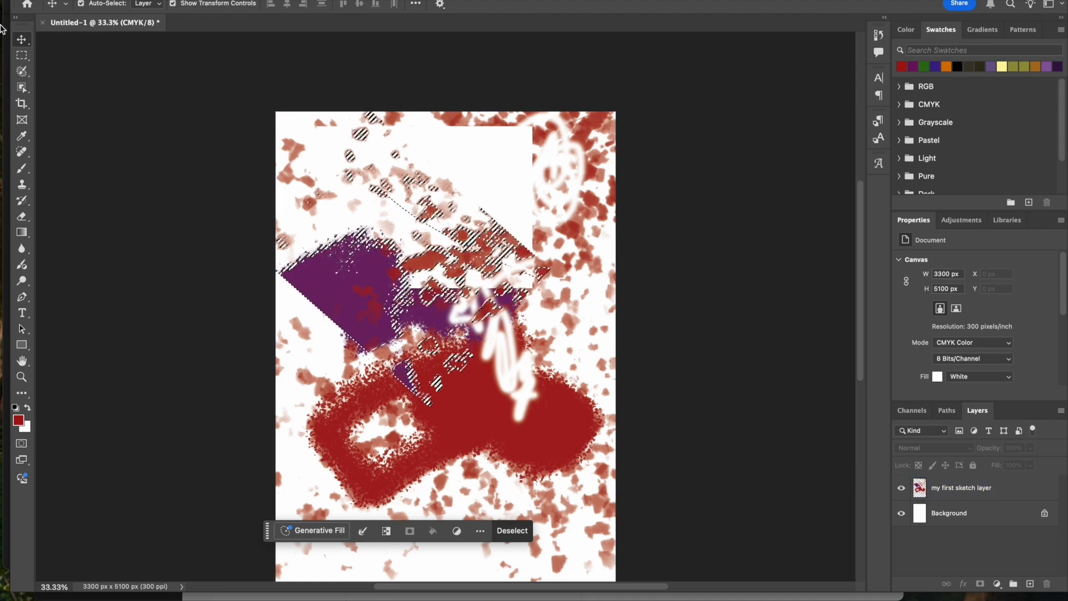
- Deselect the transformed pixels and place a horizontal placeholder text line over the upper edge of the purple paint
click(21, 55)
click(86, 143)
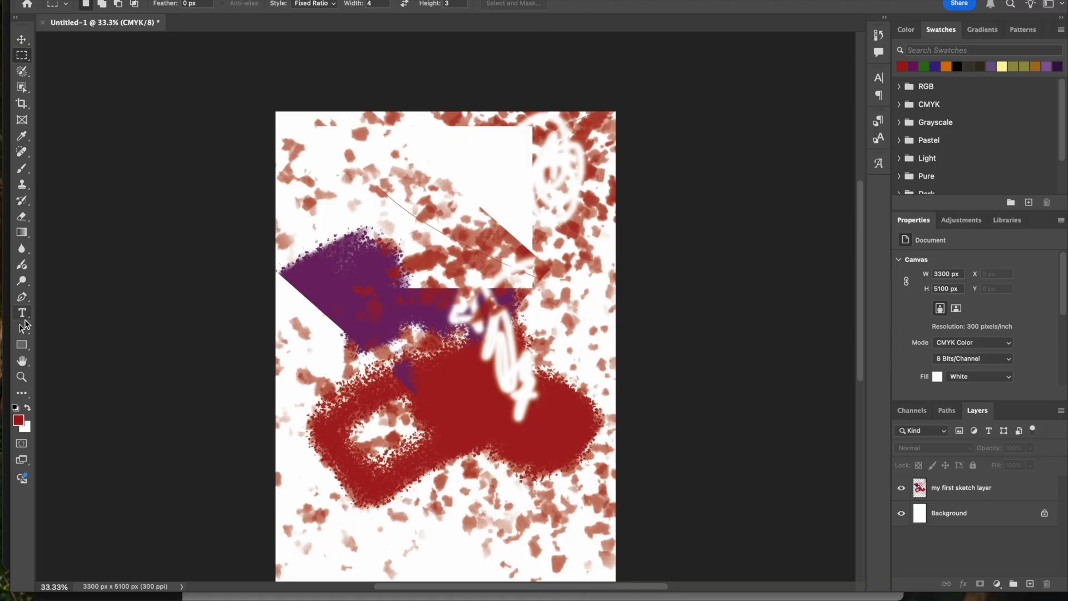
click(22, 316)
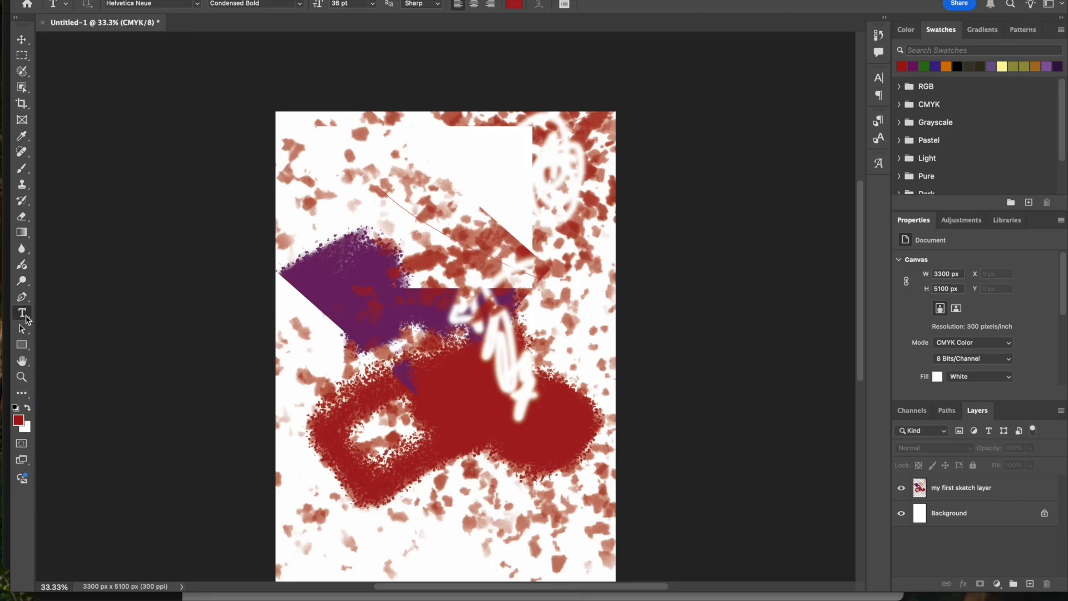
click(26, 319)
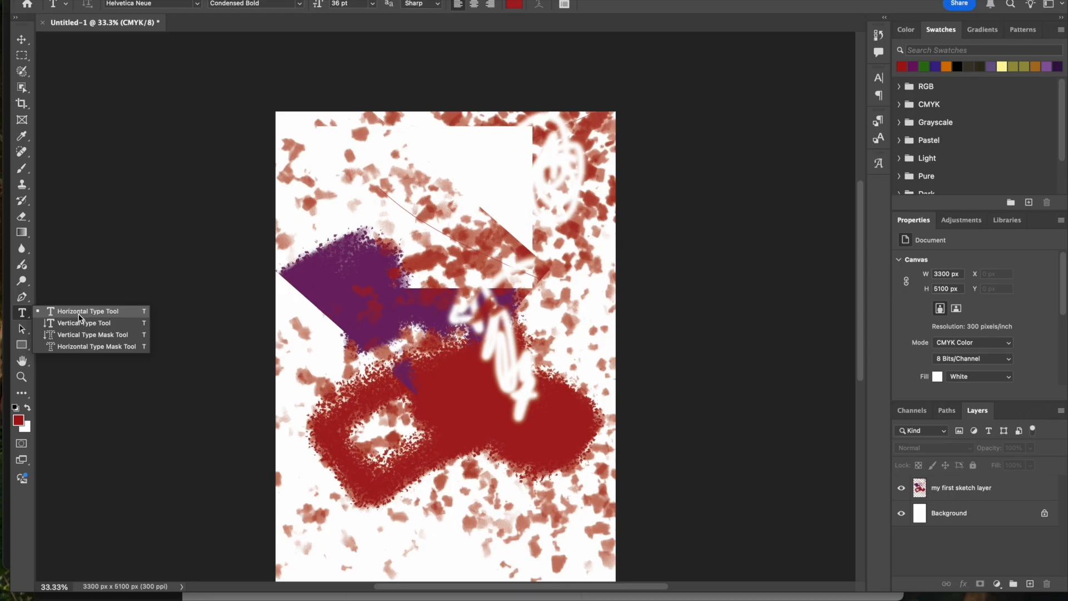
click(114, 310)
click(327, 249)
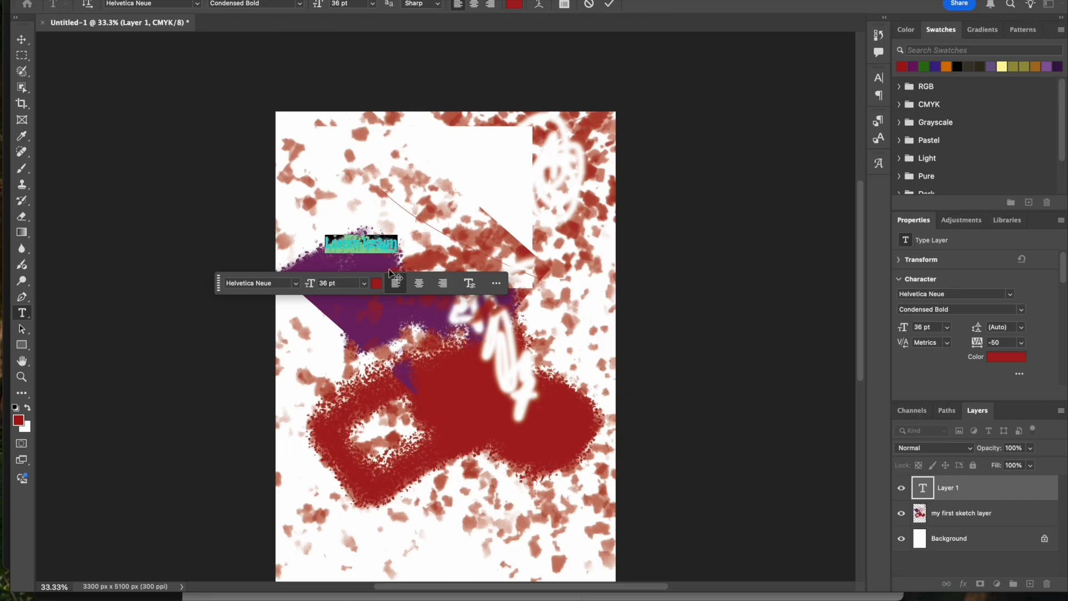
- Try to change the placeholder text's colour to green (#4ba71e)
click(368, 243)
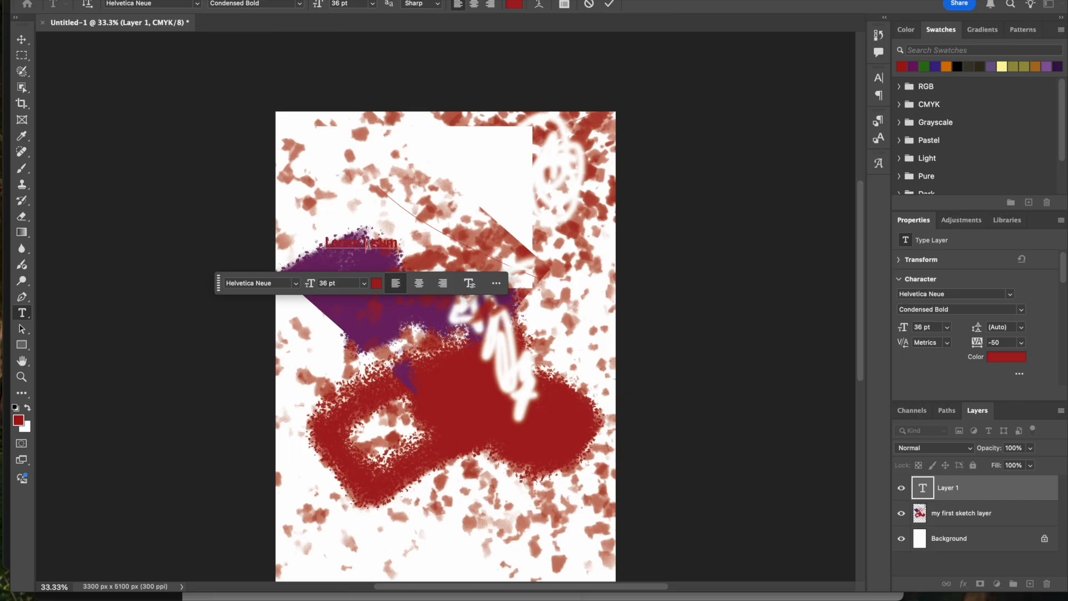
click(378, 284)
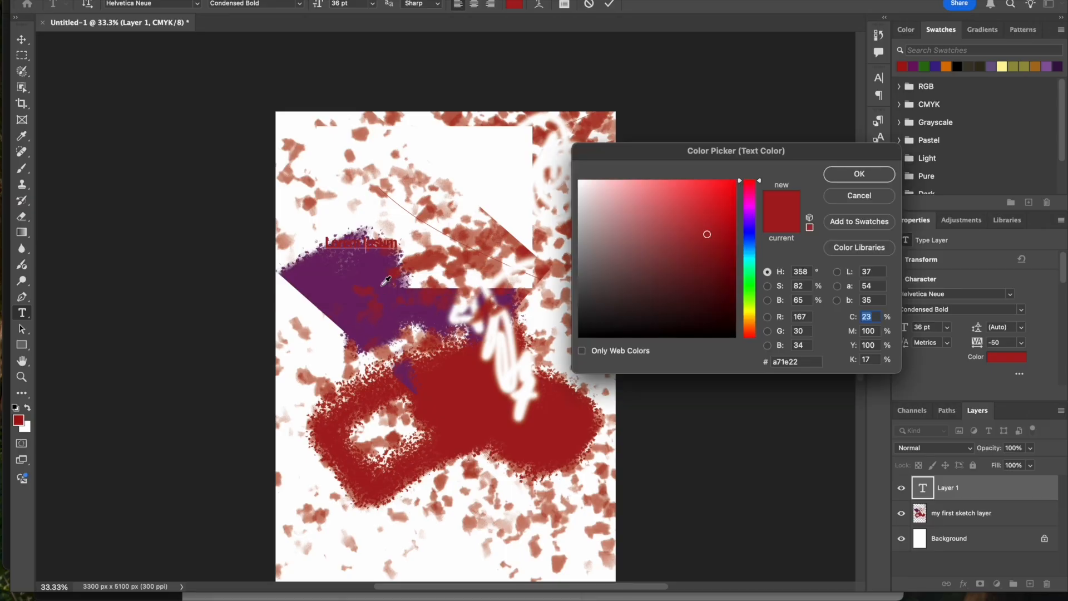
click(749, 294)
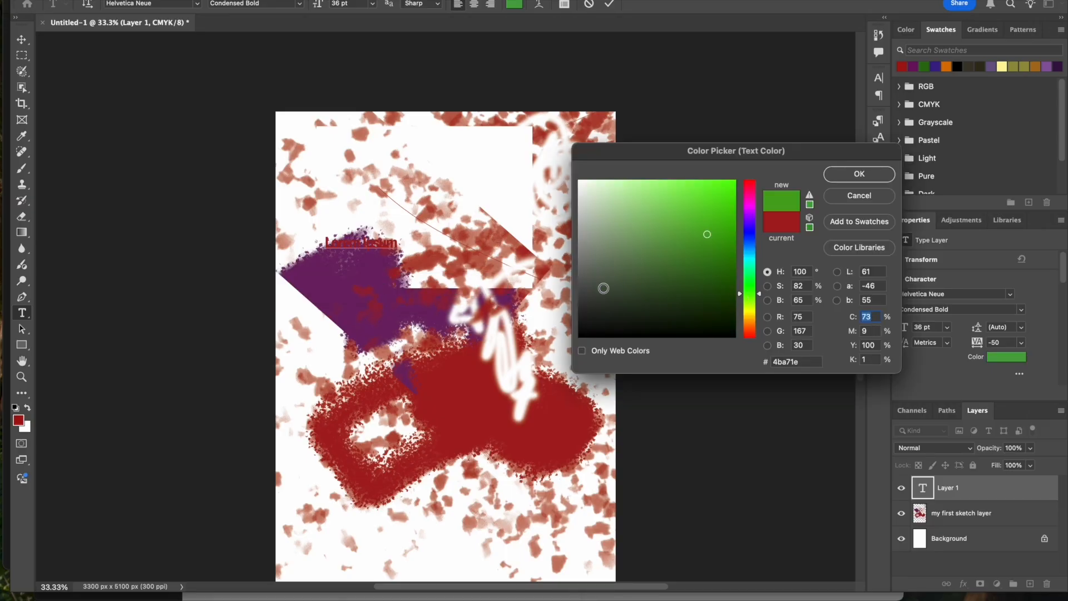
key(Return)
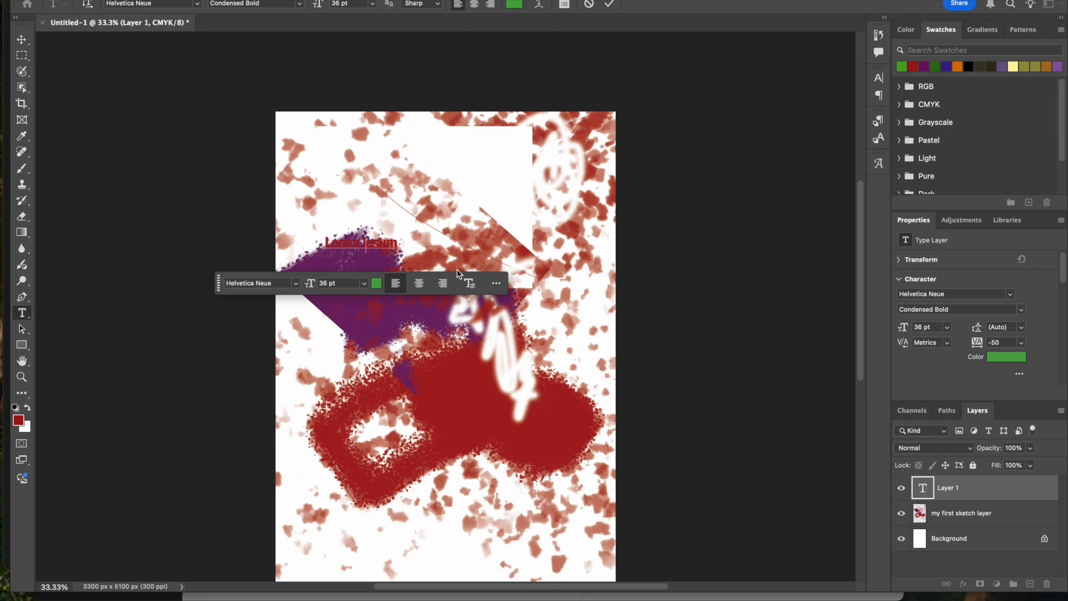
- Recolour only the word "Lorem" to green with hue 89° and commit the text edit
double_click(334, 240)
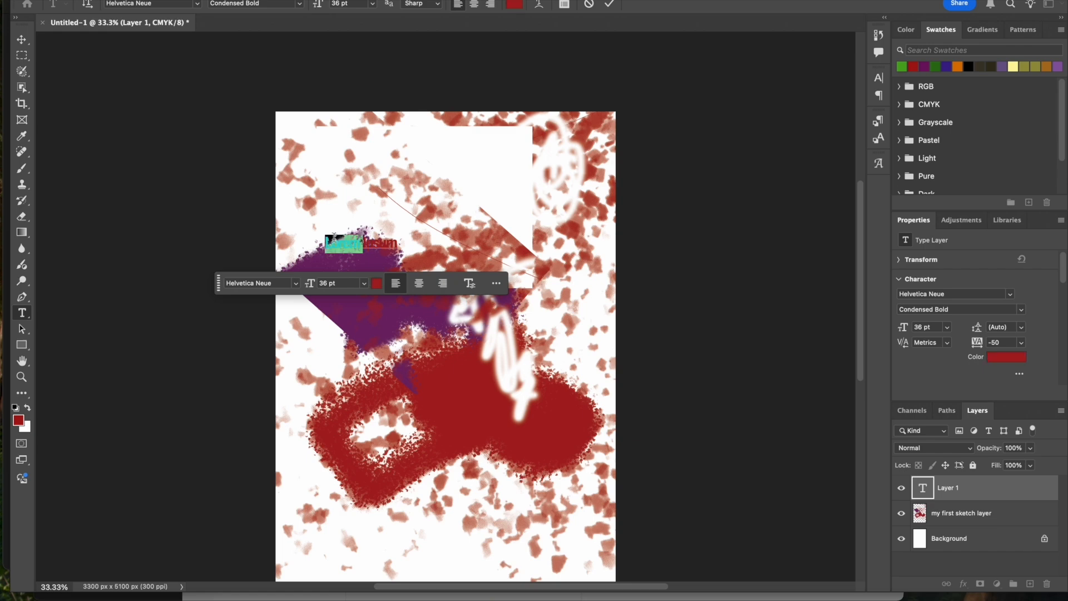
click(376, 284)
click(755, 301)
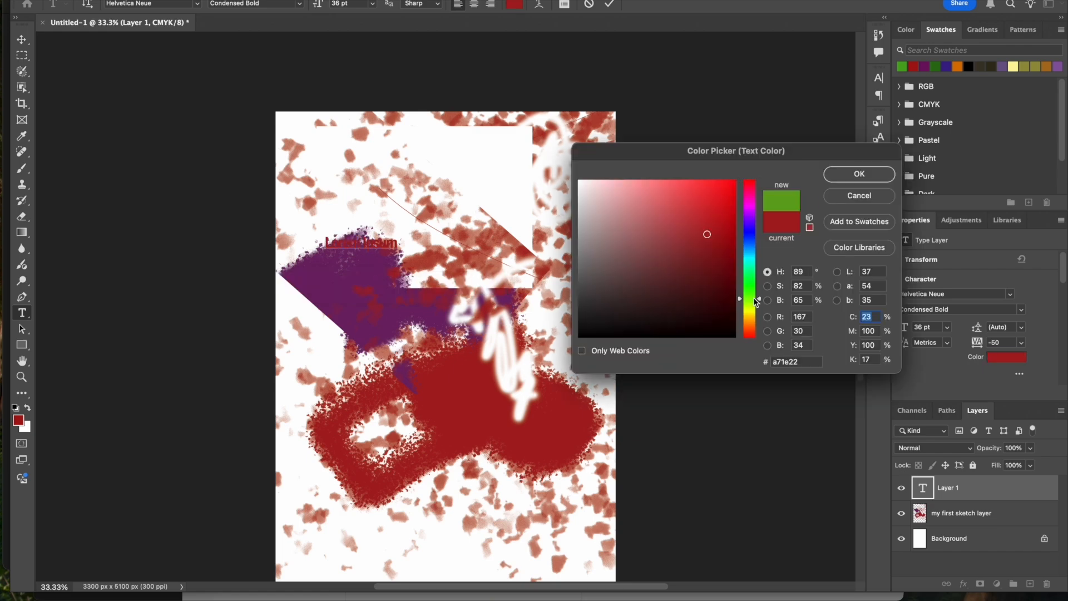
click(841, 177)
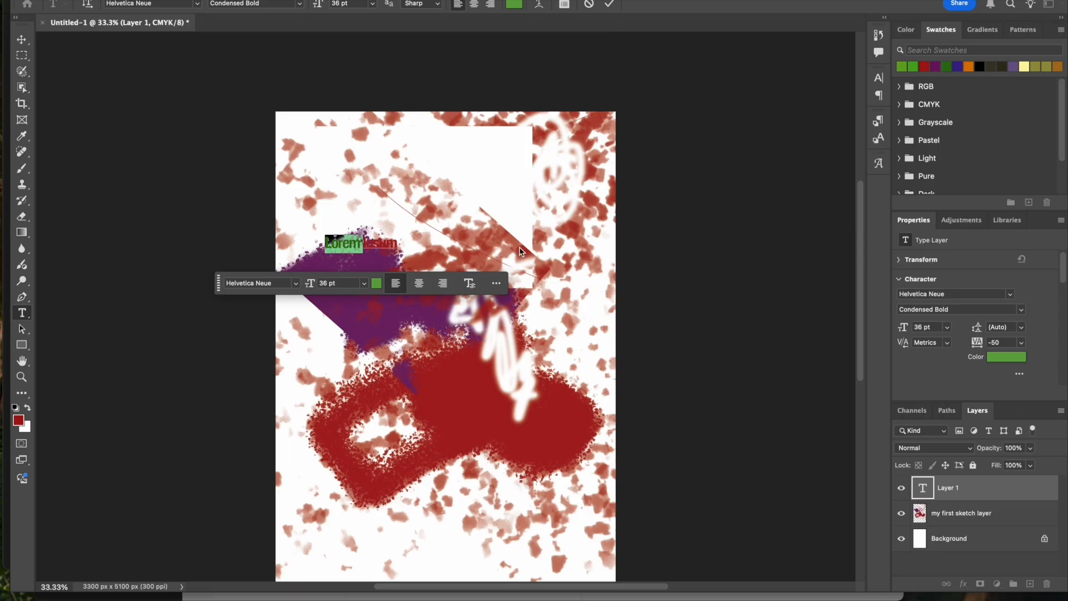
click(524, 225)
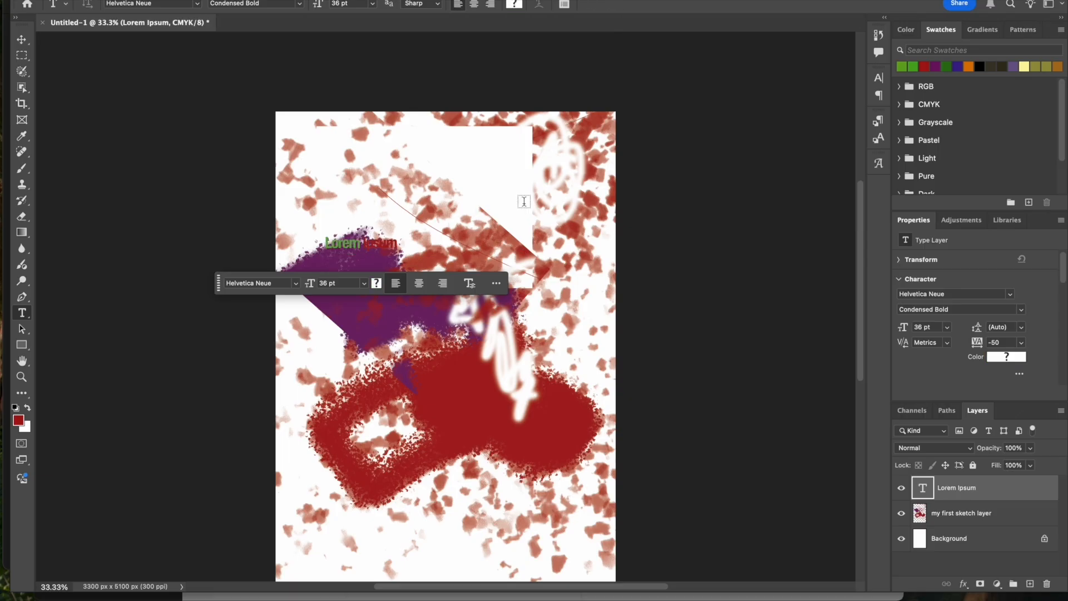
- Set the size of the word "Lorem" to 72 pt
click(364, 284)
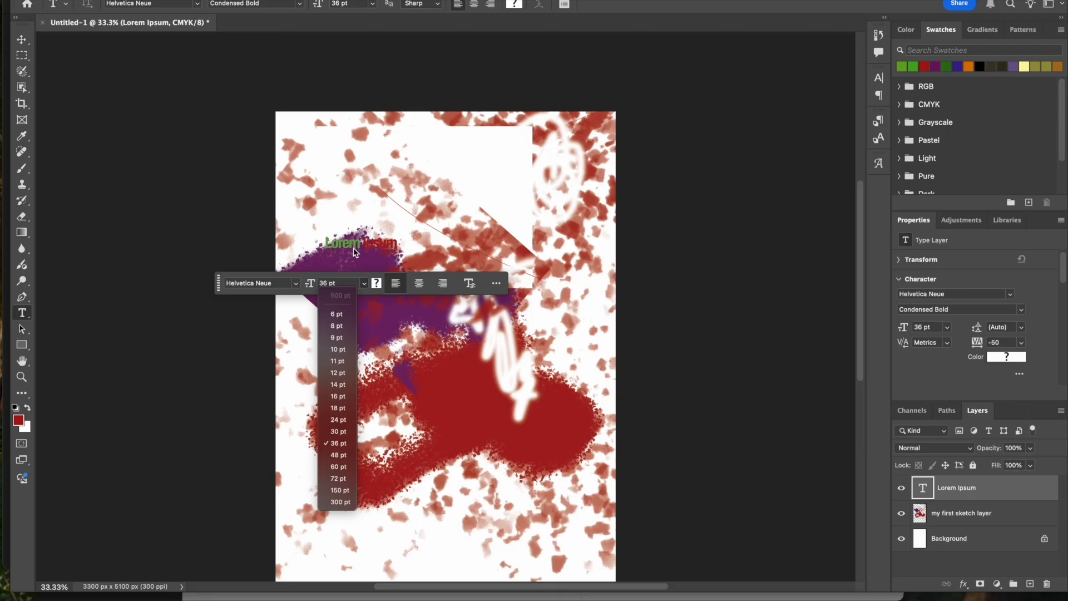
click(365, 285)
click(365, 285)
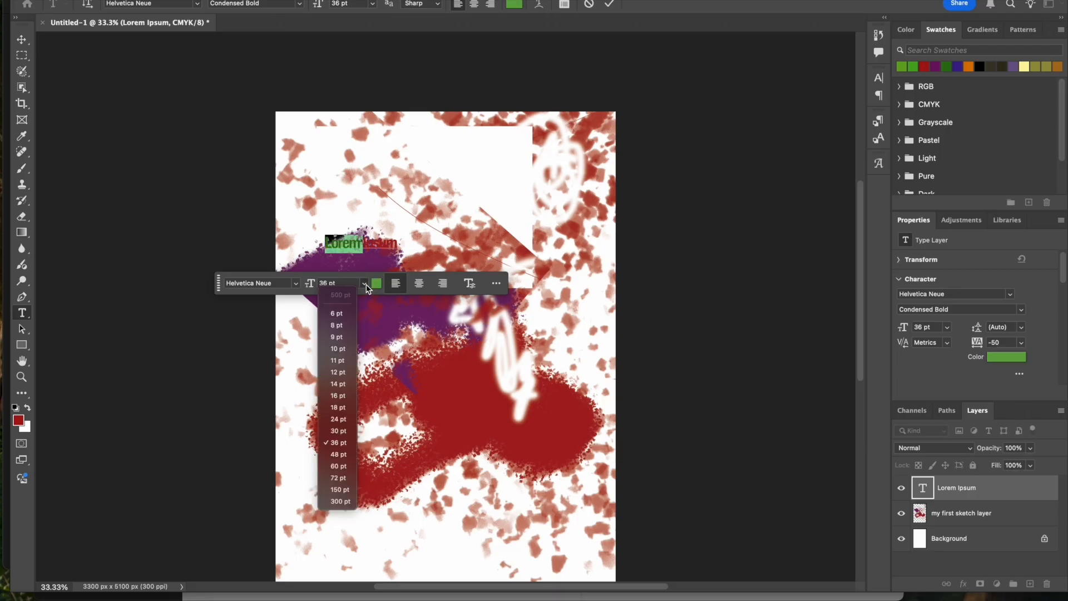
click(340, 478)
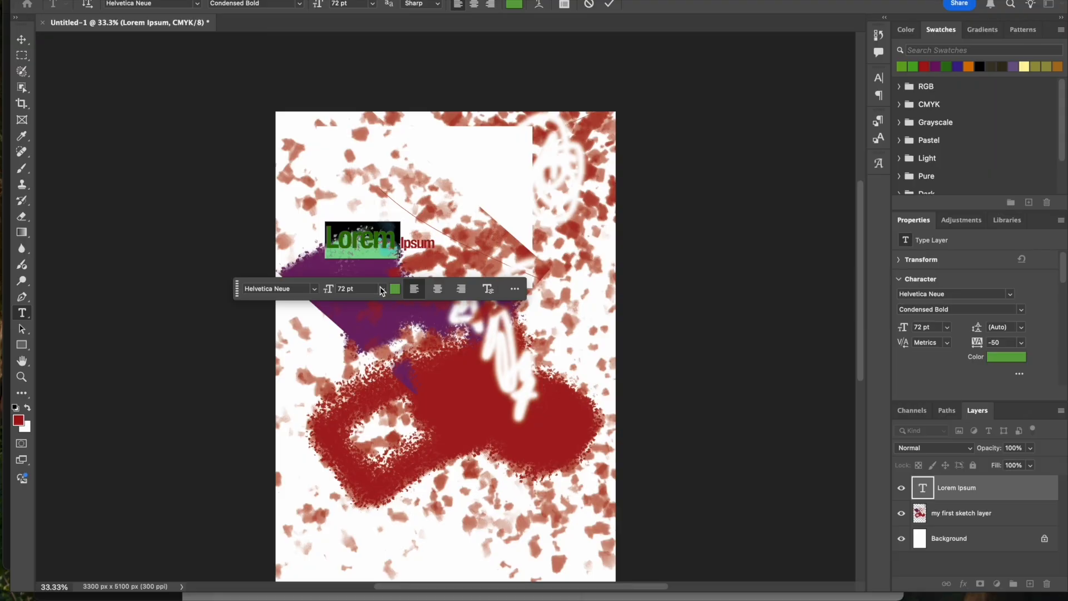
- Set the font of "Lorem" to Yuanti SC Bold and replace the whole placeholder text with "Pad!"
click(313, 288)
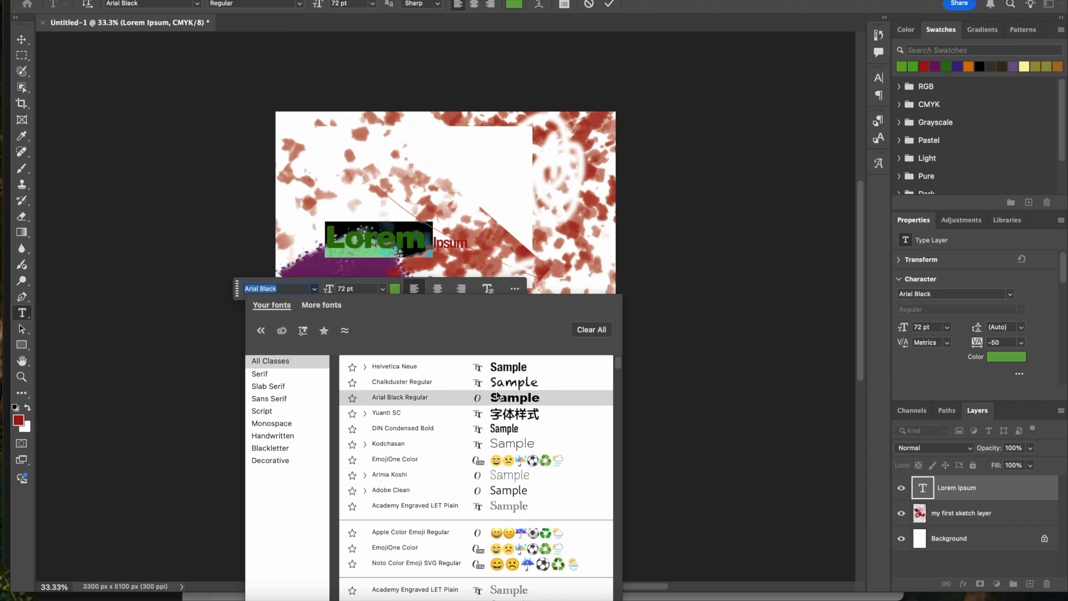
scroll(491, 420, down, 10)
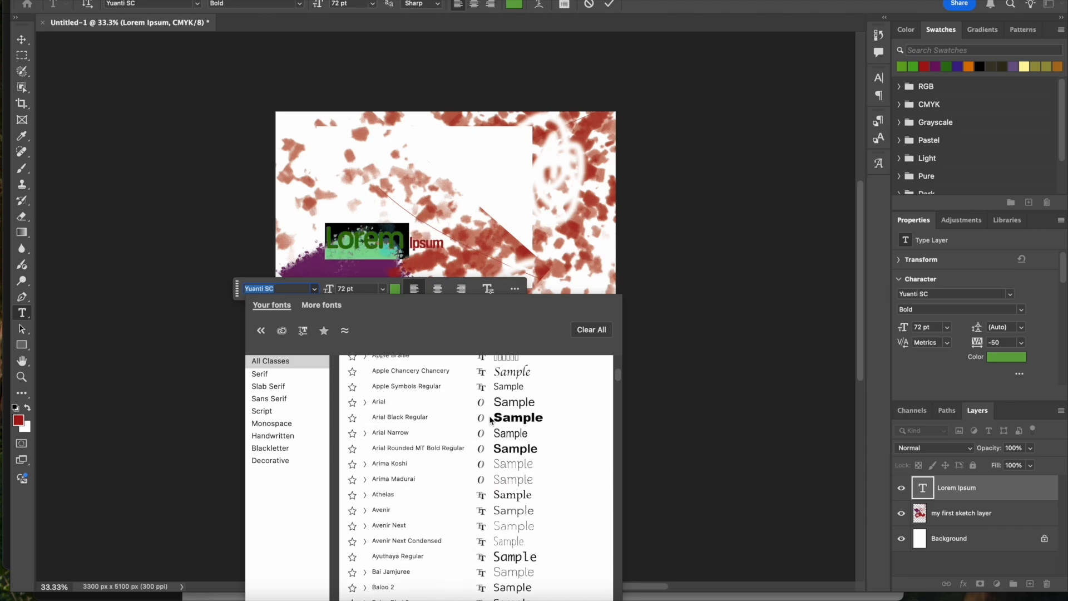
scroll(524, 492, down, 5)
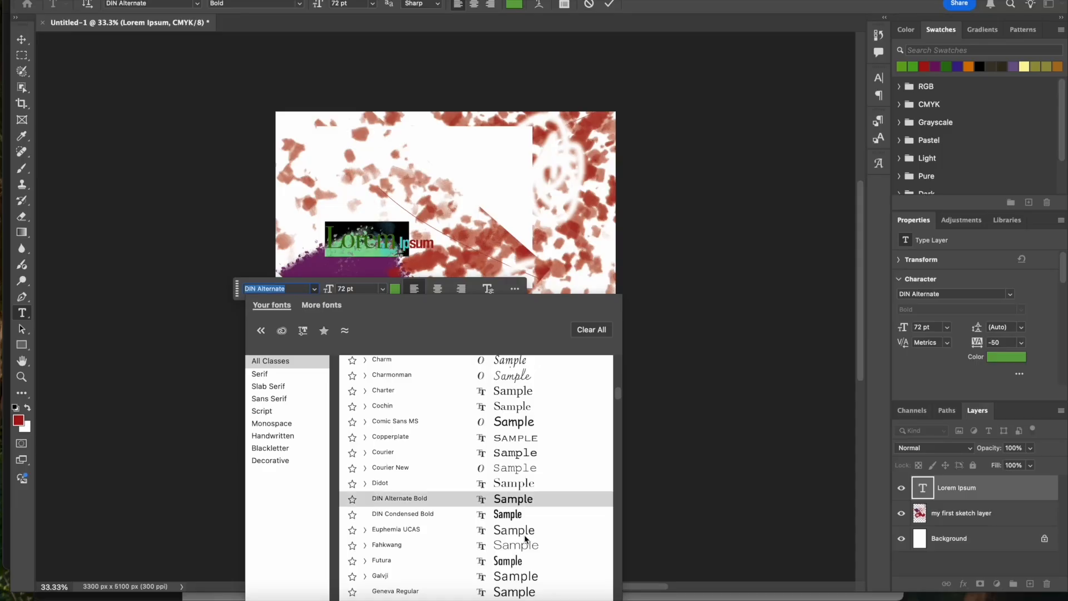
click(501, 500)
key(super+a)
text(Pad)
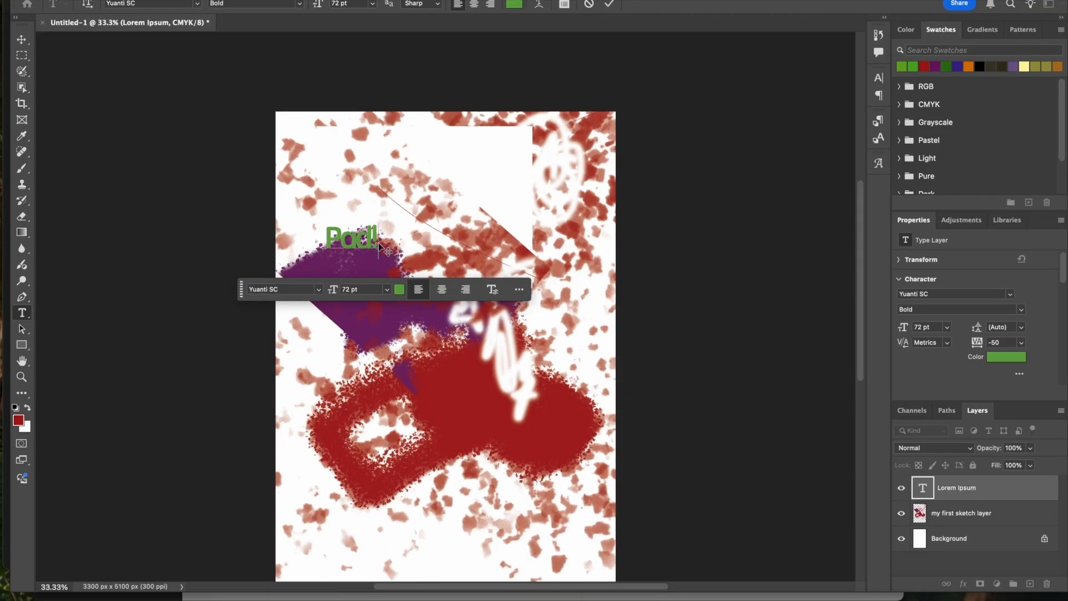
- Enlarge the "Pad!" text to 300 pt
double_click(375, 228)
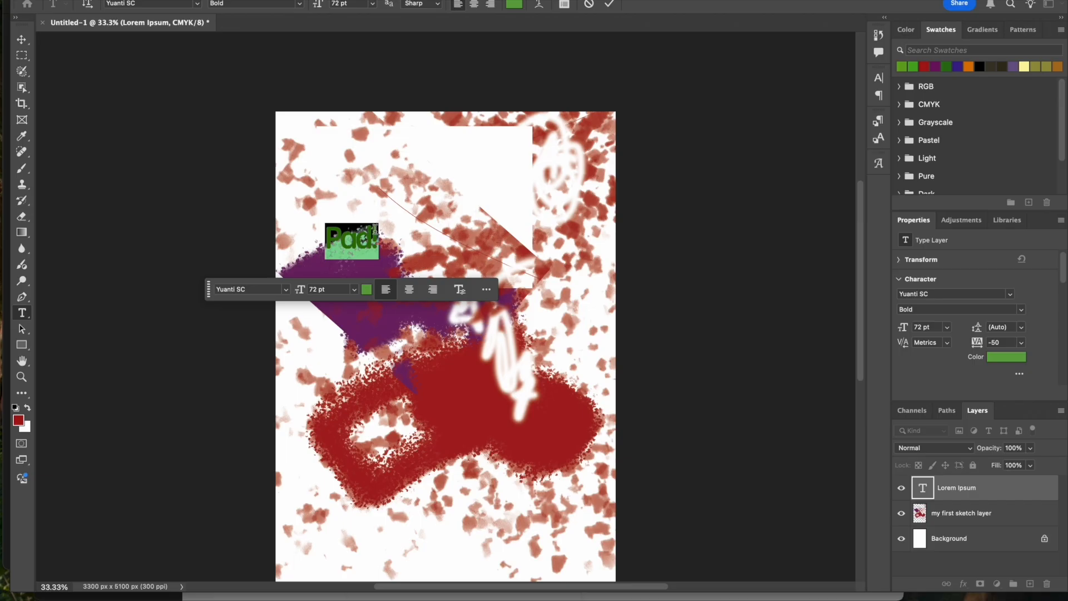
click(354, 289)
click(328, 507)
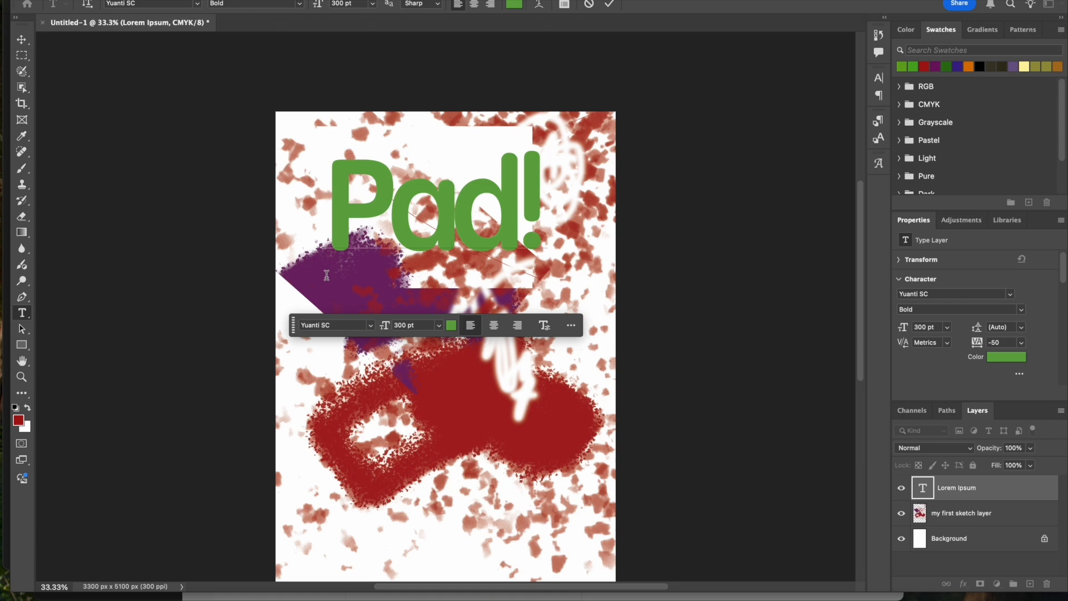
key(super+a)
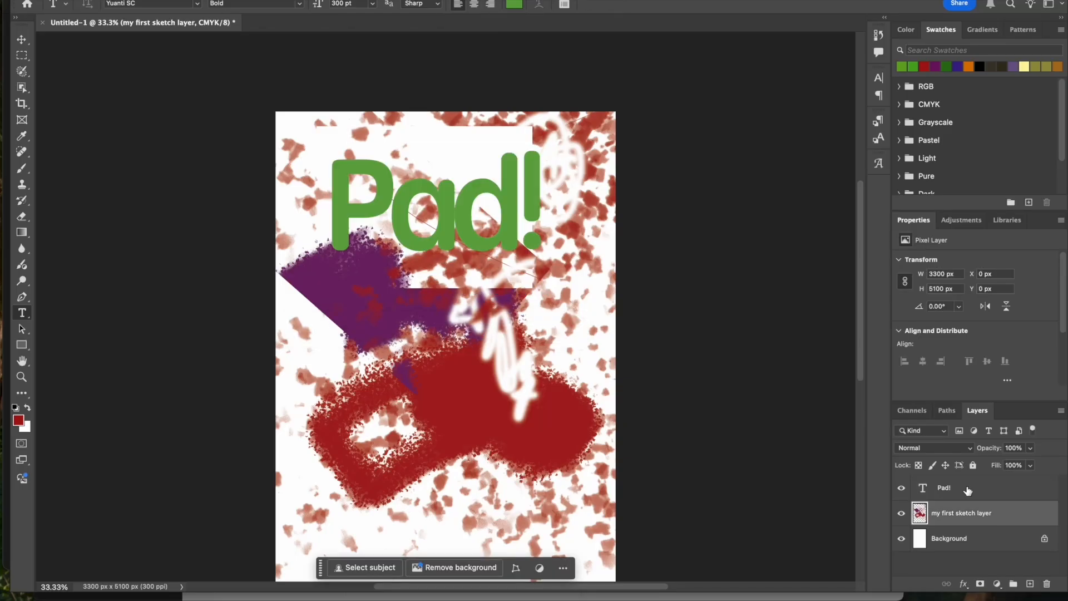
- Move the "Pad!" text layer down over the purple and red paint in the middle of the painting
click(968, 489)
key(v)
drag(455, 215, 434, 257)
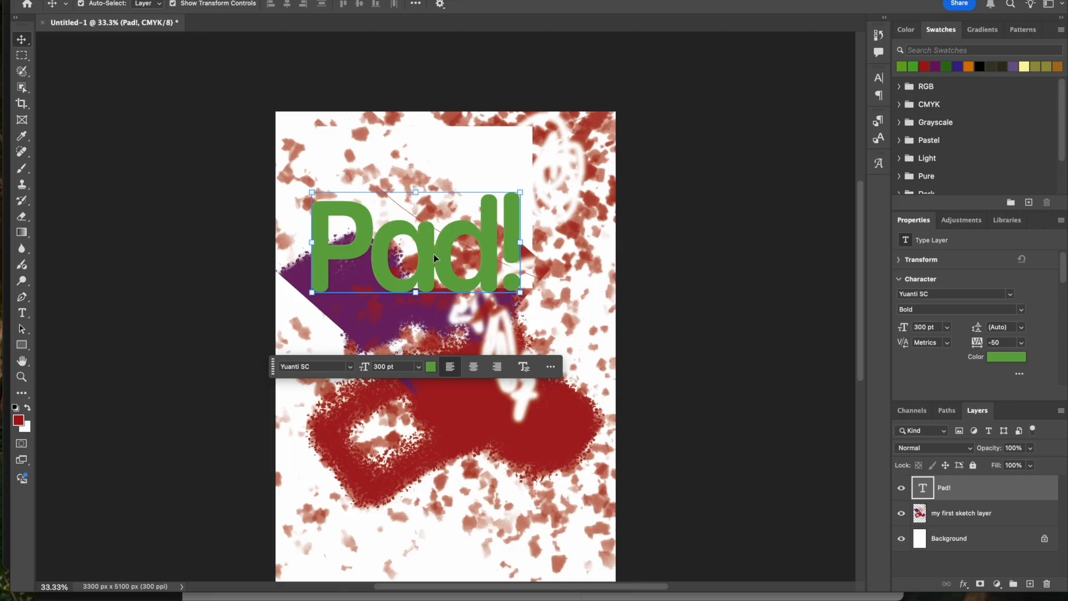
drag(432, 254, 469, 311)
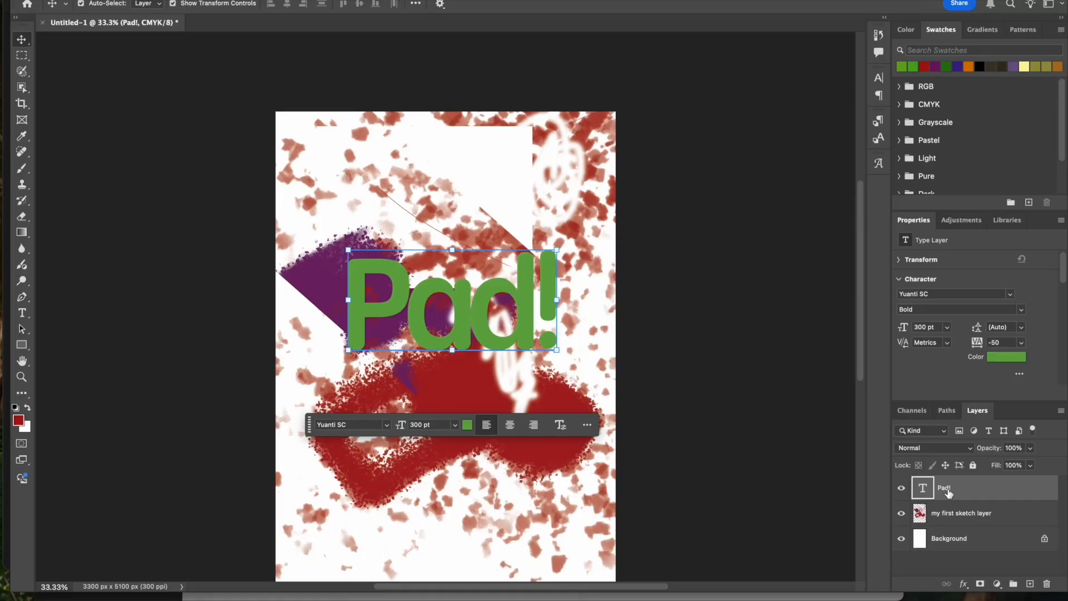
- Try the Multiply and Color Dodge blend modes on the "Pad!" text layer
click(945, 448)
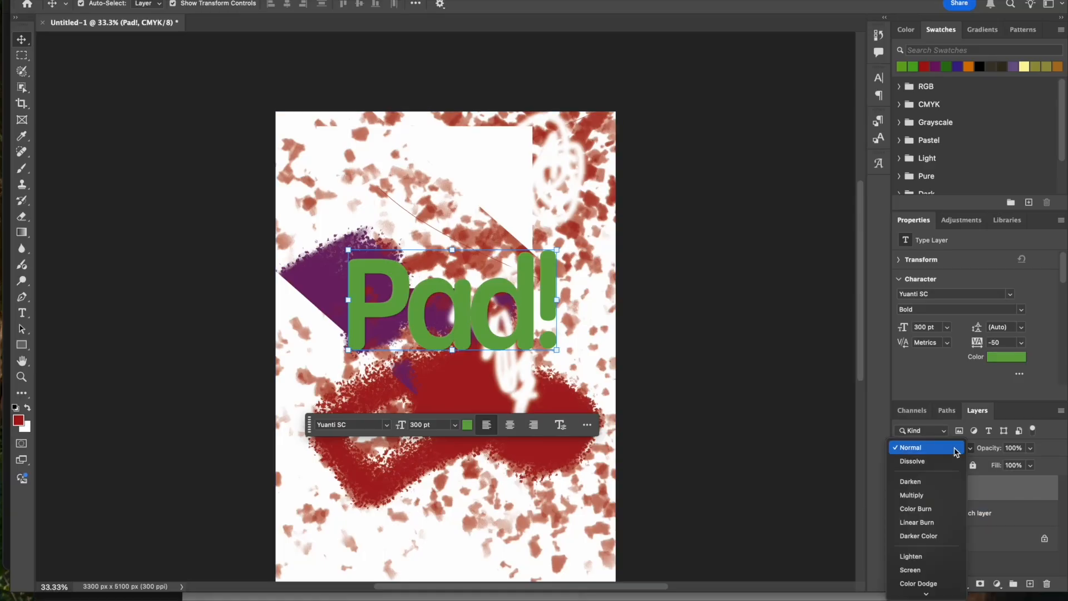
click(952, 505)
click(951, 511)
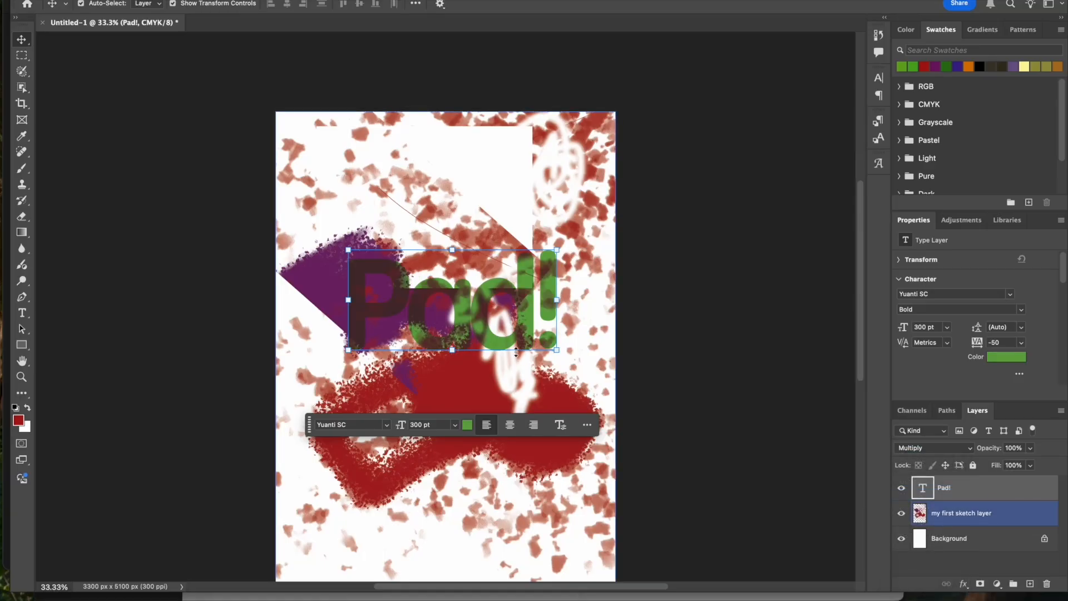
click(932, 448)
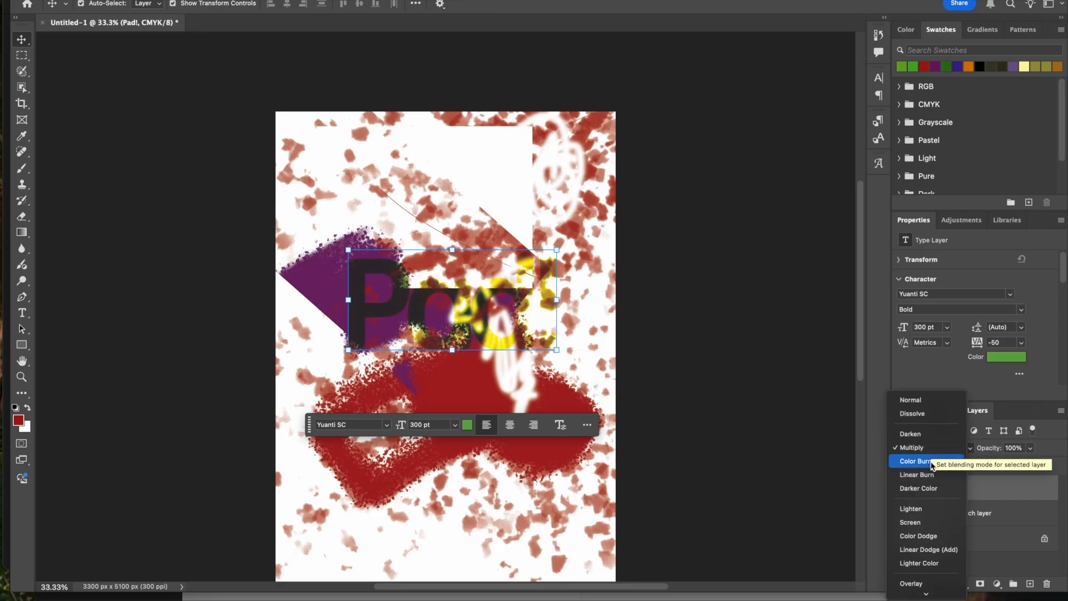
scroll(933, 488, down, 2)
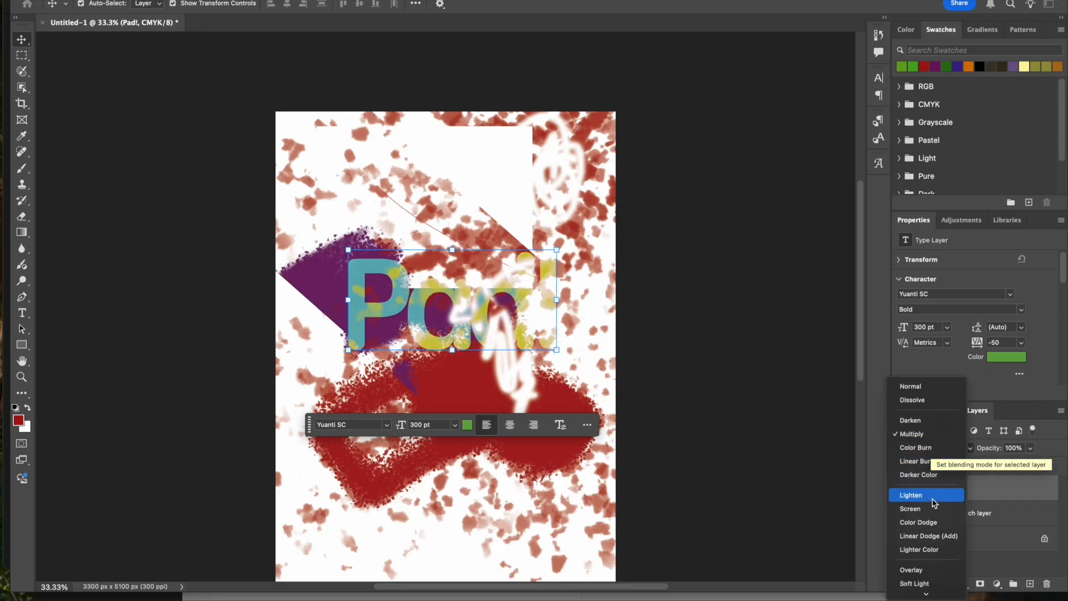
click(934, 510)
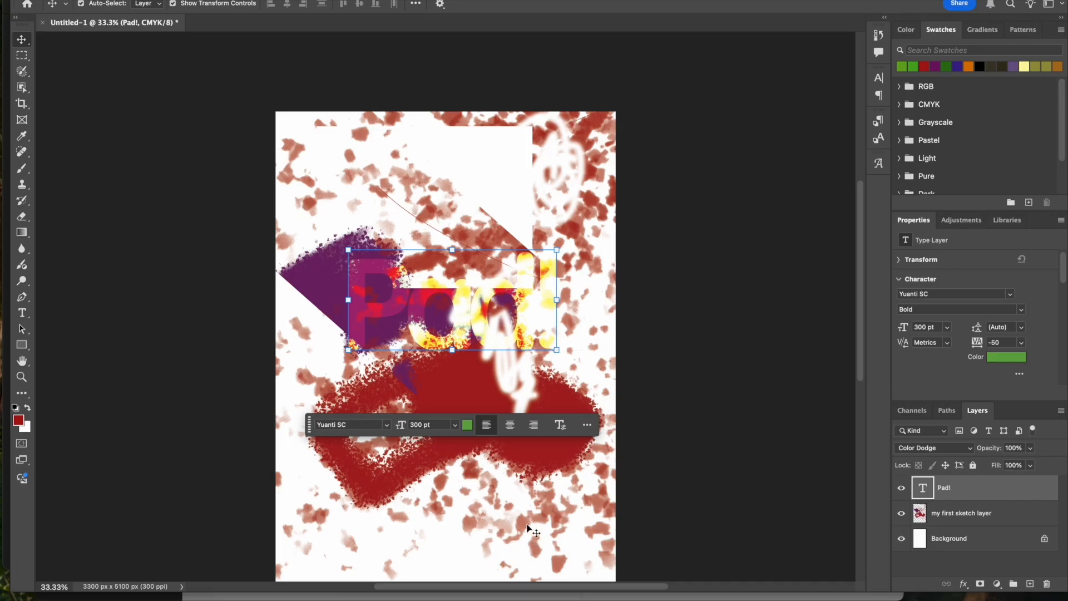
- Try the Hard Mix blend mode on the "Pad!" text layer and return it to Multiply
click(923, 448)
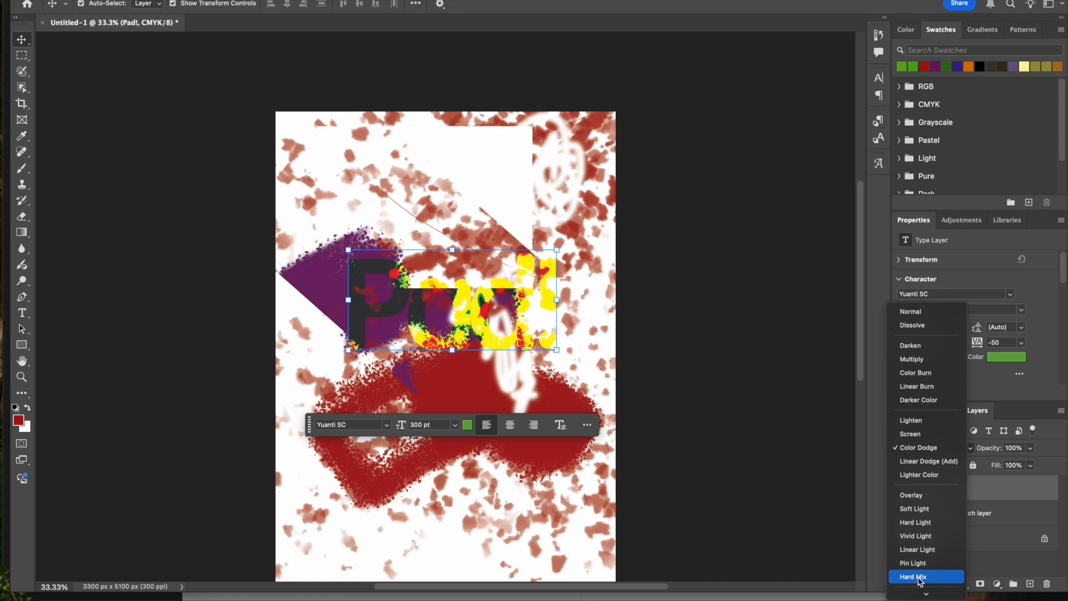
click(919, 577)
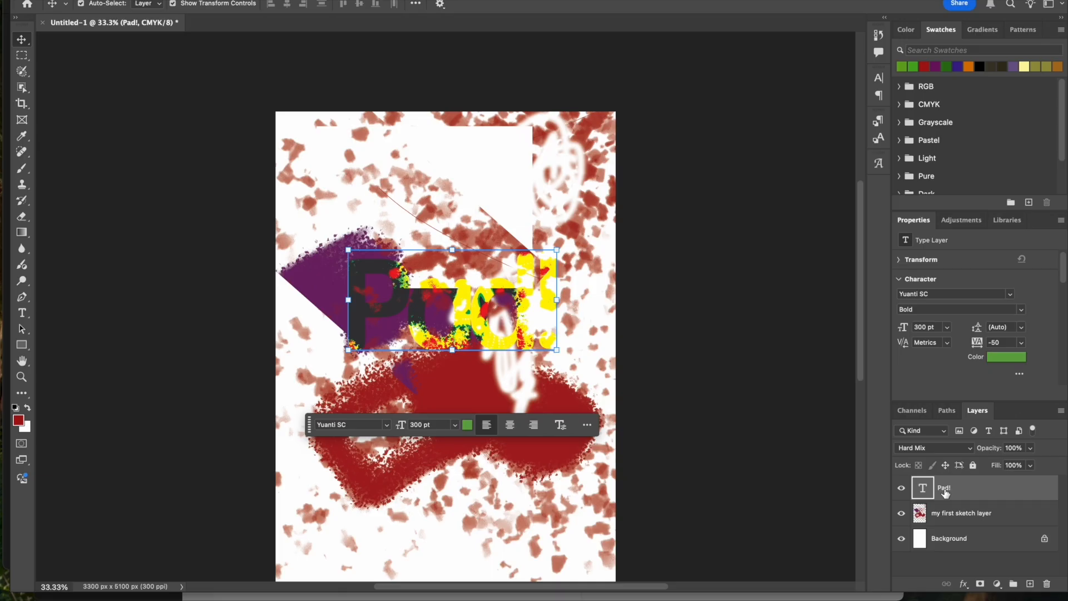
click(938, 448)
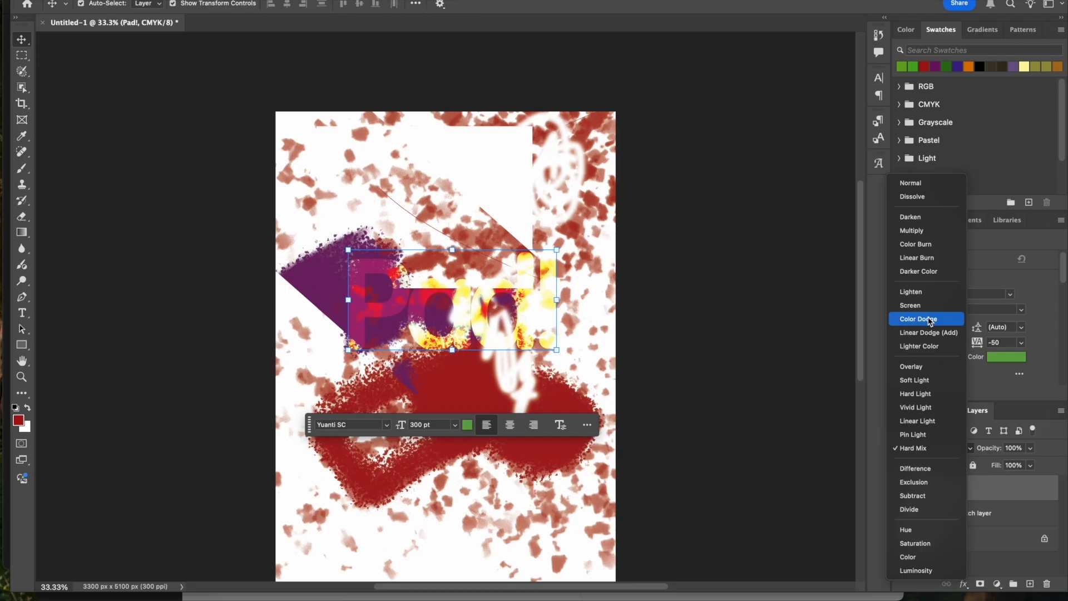
click(920, 231)
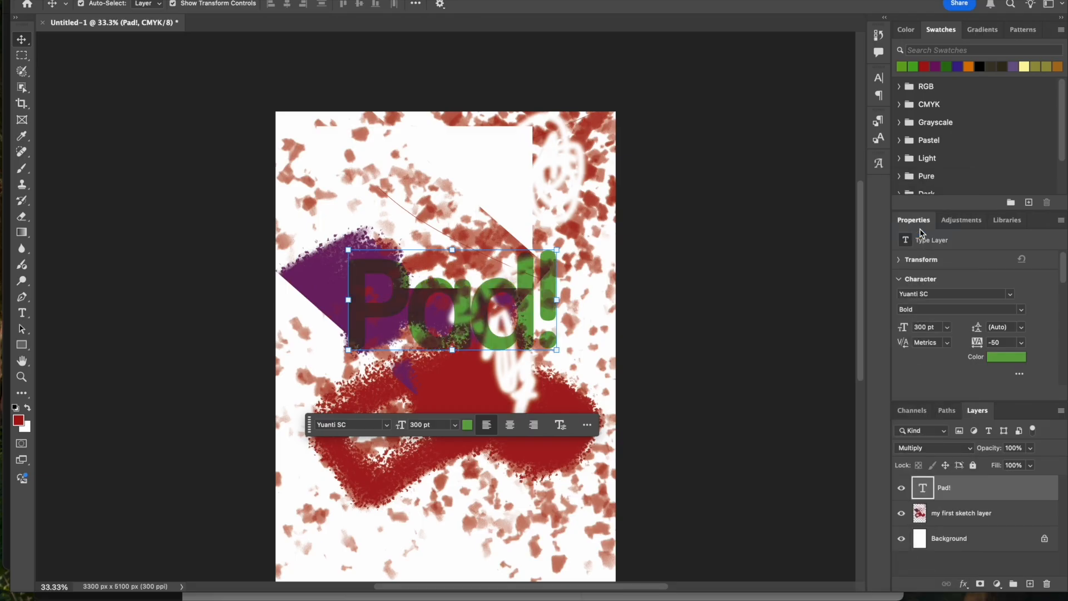
- Set the "Pad!" text layer's blend mode to Color Dodge
click(944, 449)
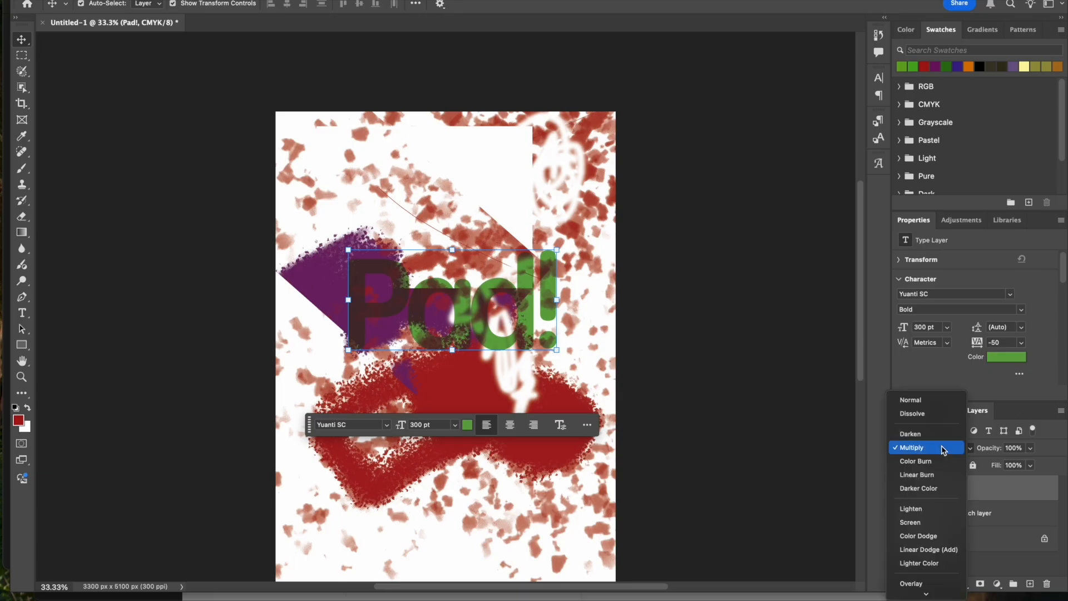
click(946, 535)
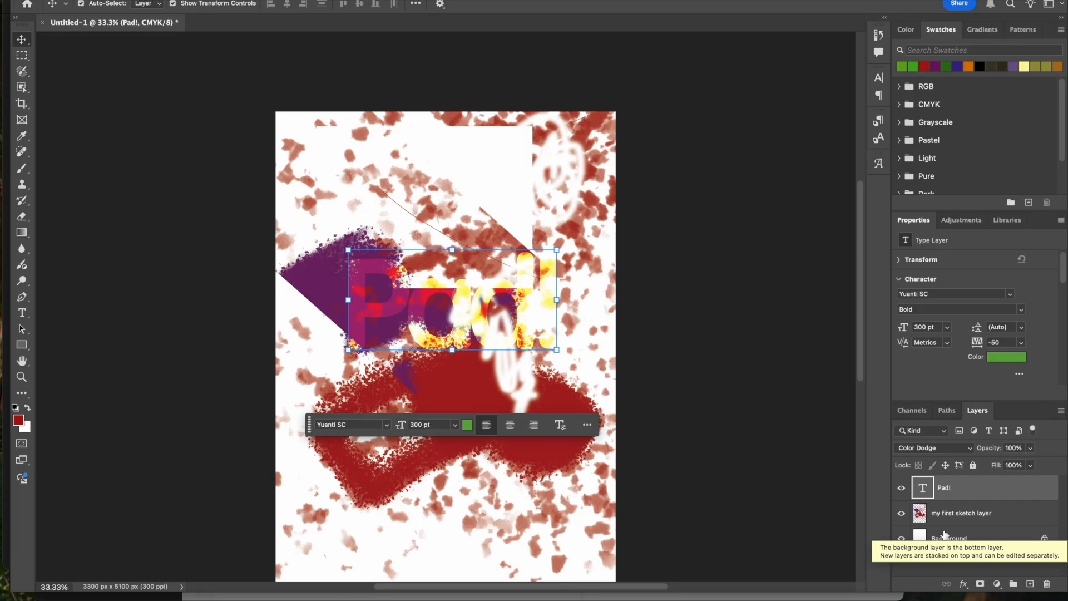
- Deselect the text layer, switch to Safari and open facebook.com in a new tab, closing the chat window on the page
click(711, 396)
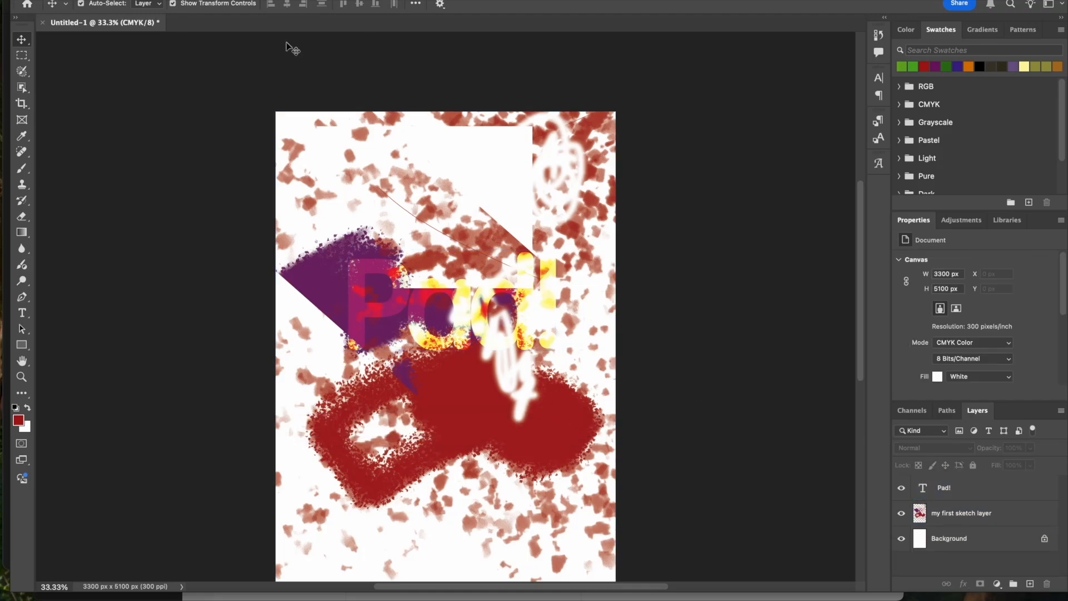
click(104, 595)
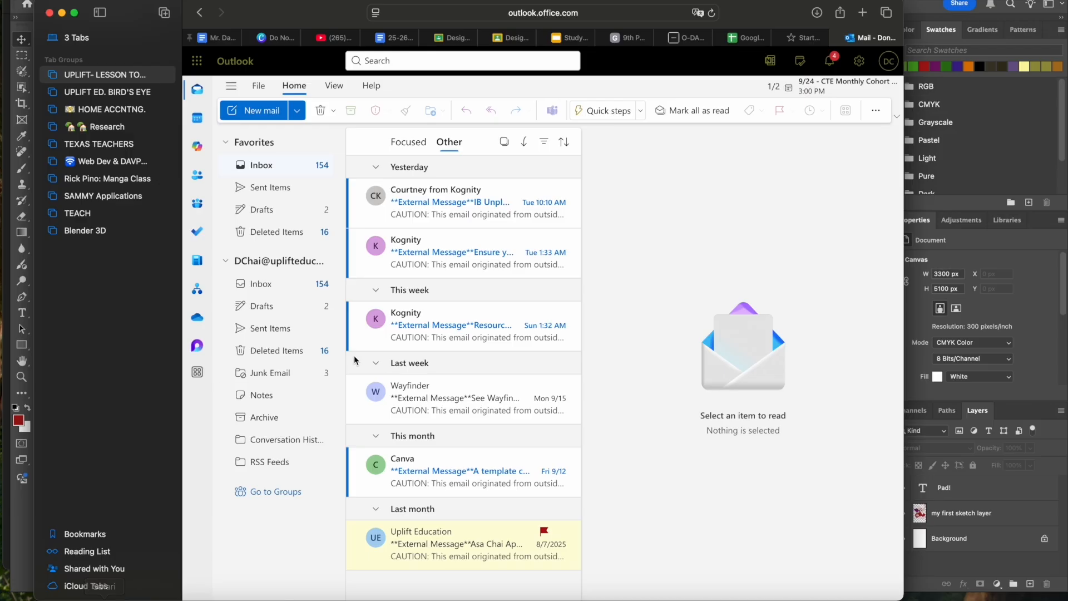
key(super+t)
text(facebook.com)
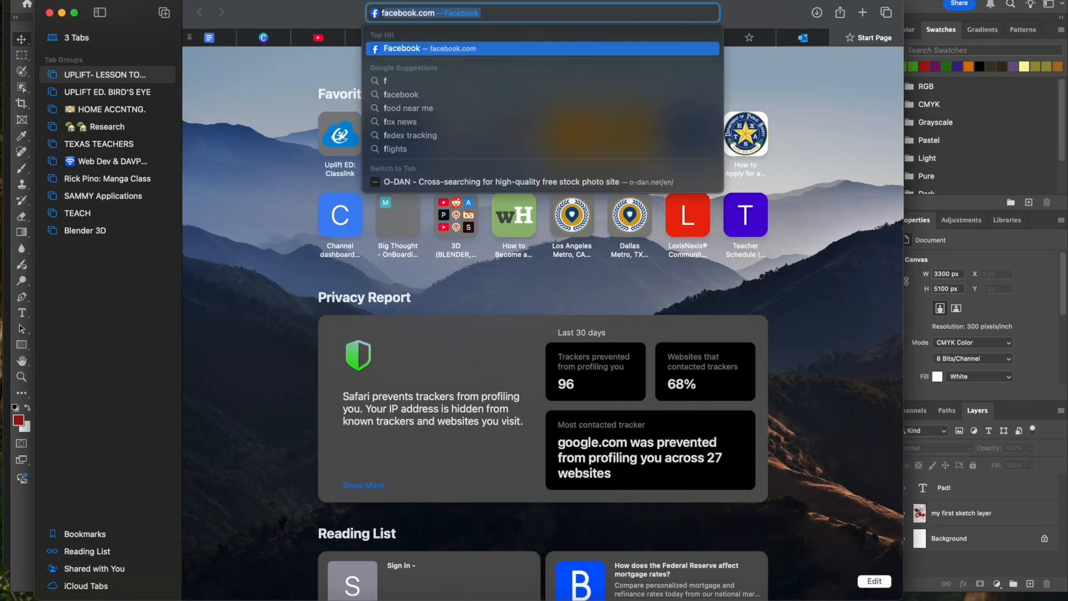
key(Return)
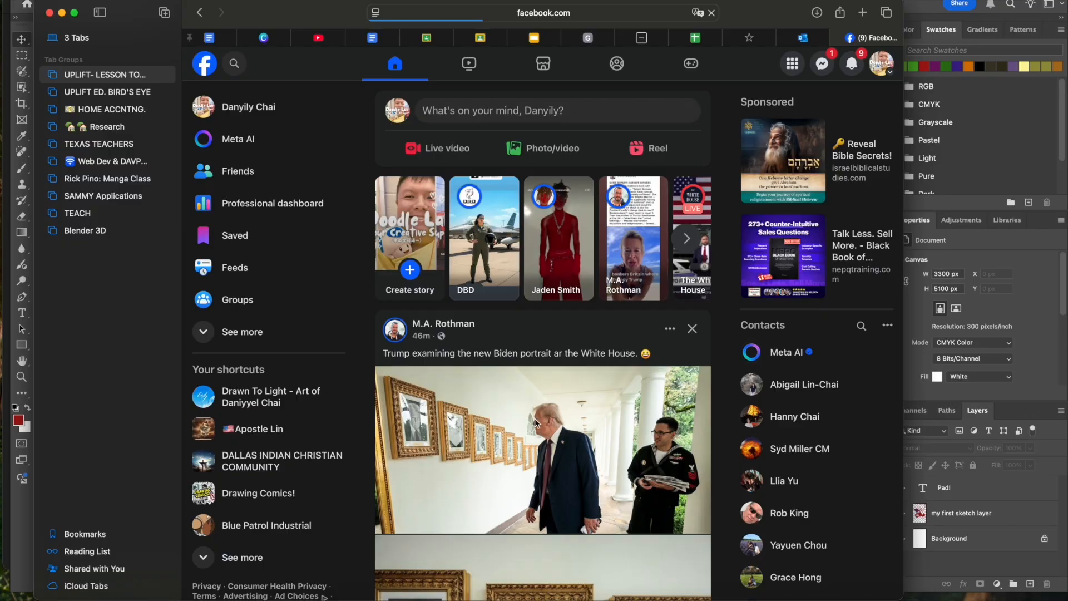
scroll(537, 423, down, 10)
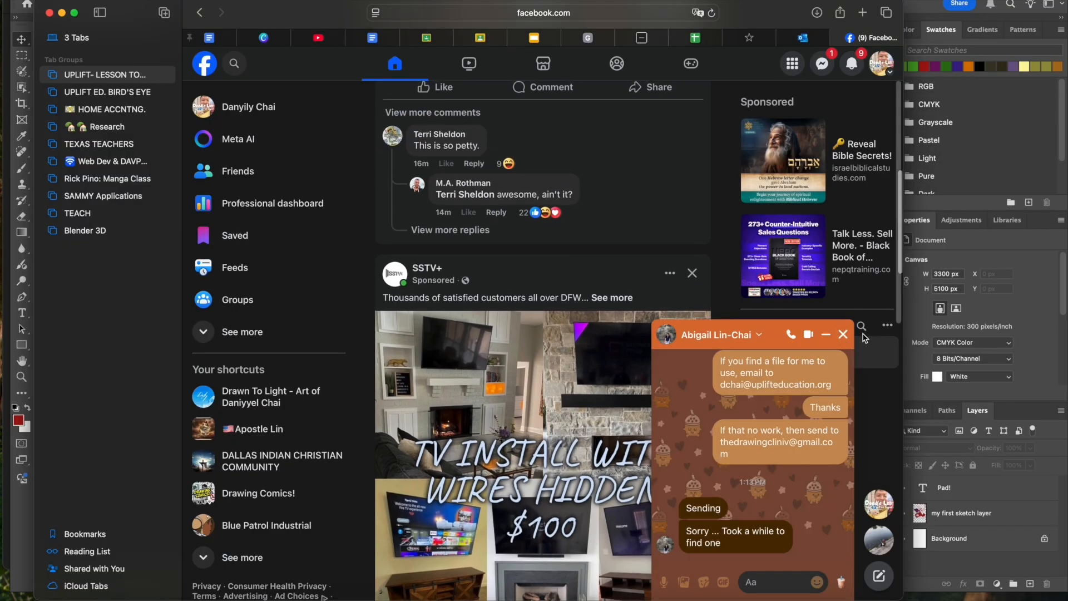
click(843, 335)
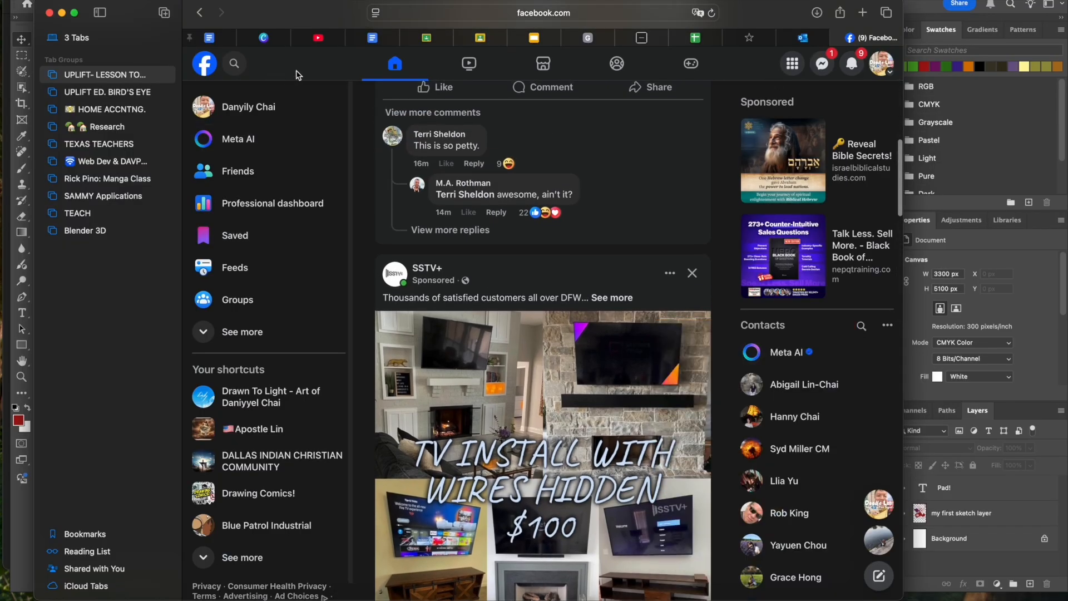
- Search Facebook for "concept art" and open the grey city street picture from the 3 point perspective study post
click(234, 65)
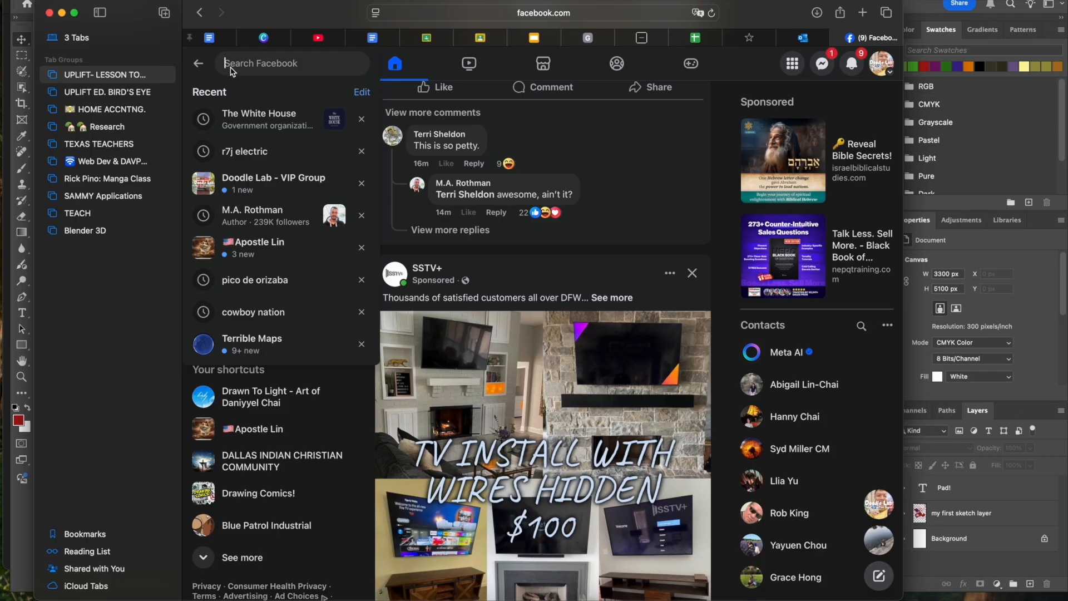
text(concept art)
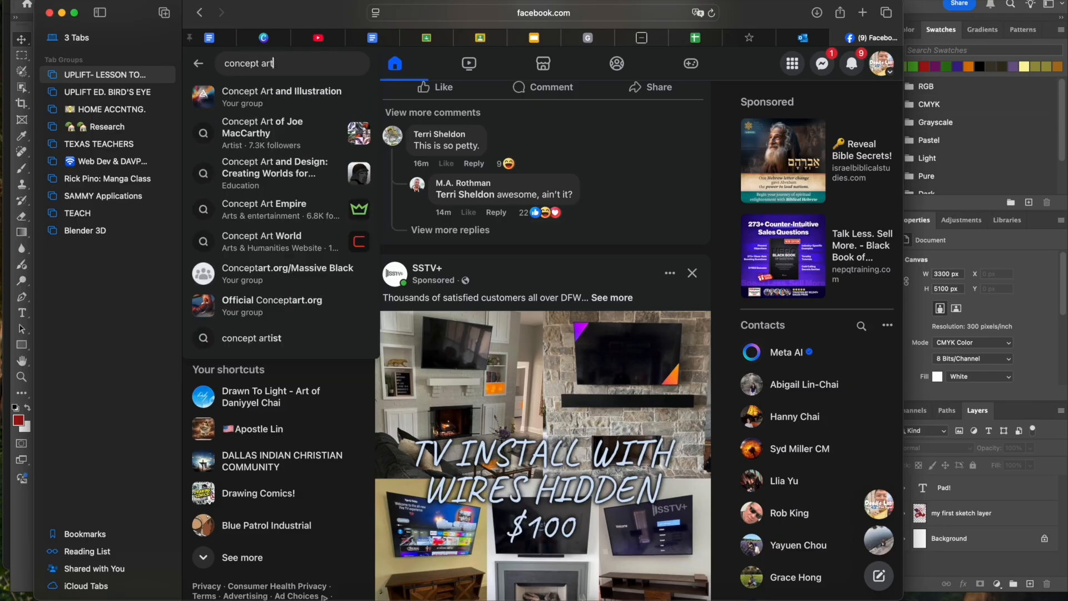
key(Return)
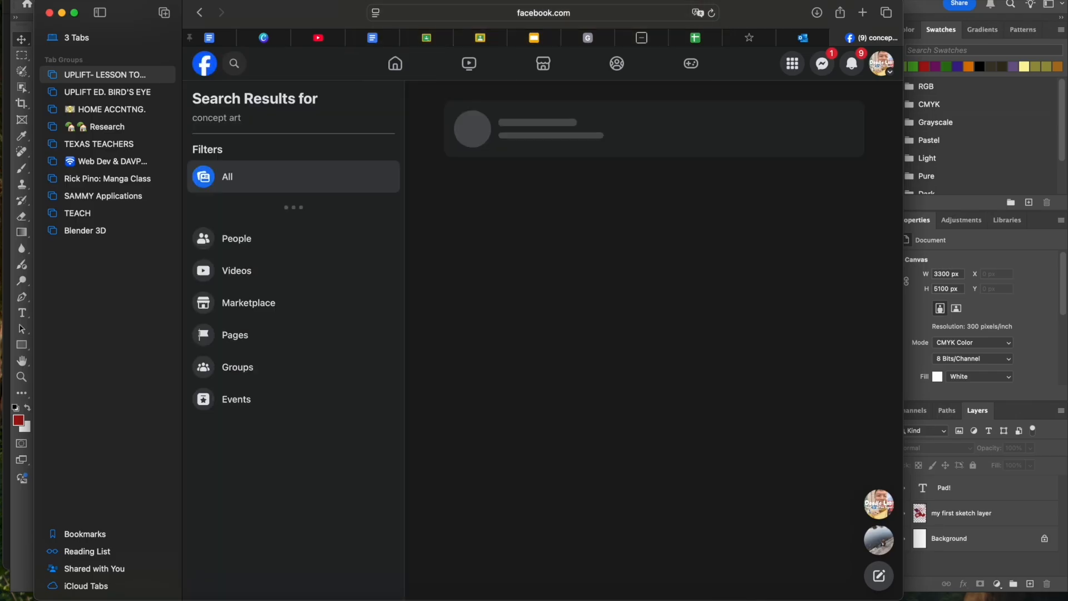
scroll(563, 356, down, 10)
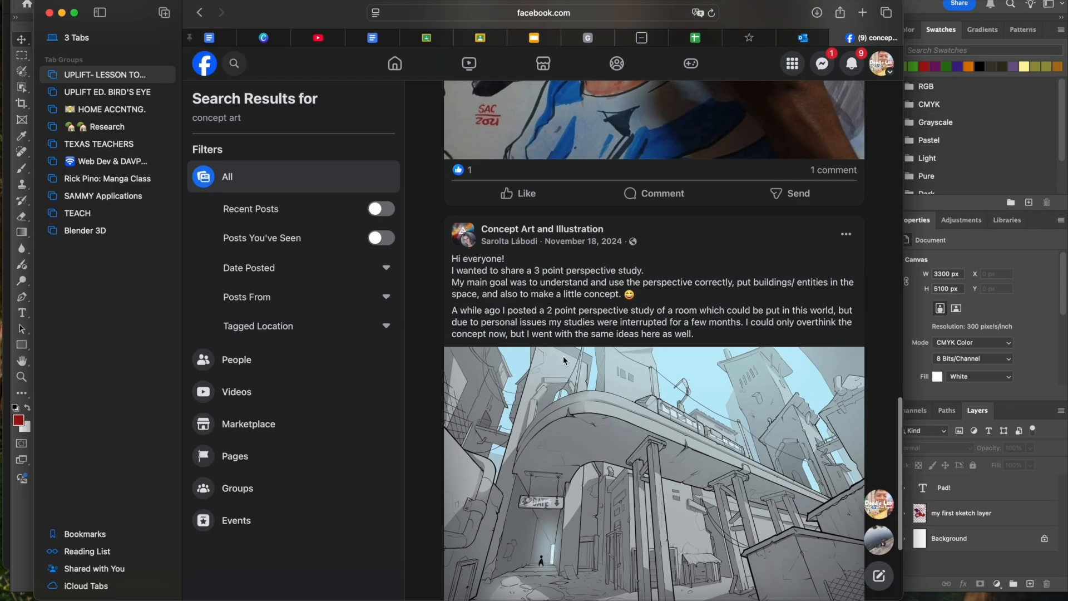
click(563, 359)
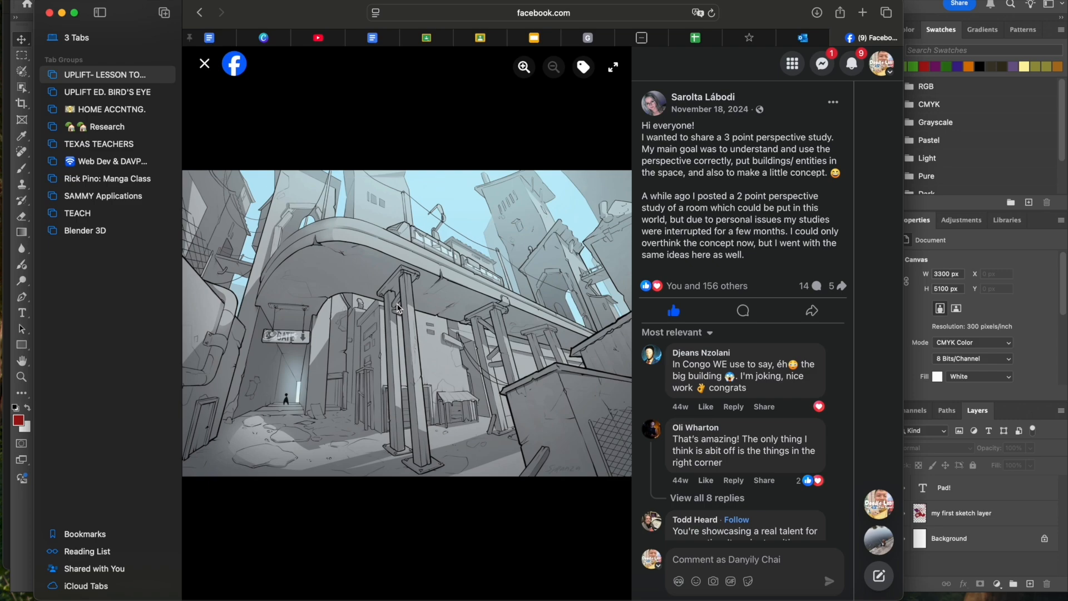
- Save the perspective study image to Downloads and minimise the browser window to return to Photoshop
right_click(370, 326)
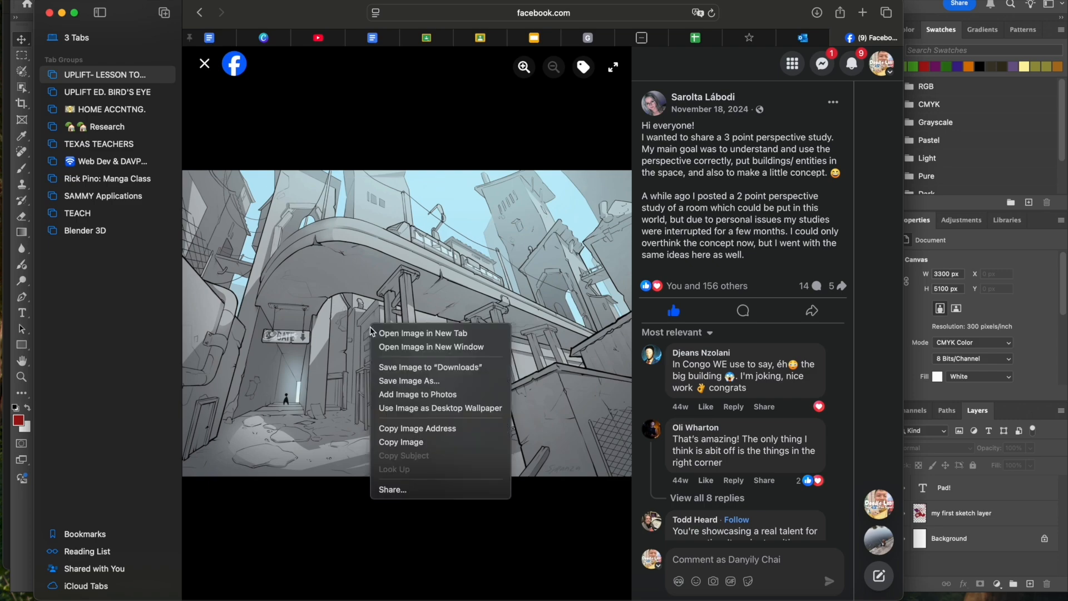
click(392, 367)
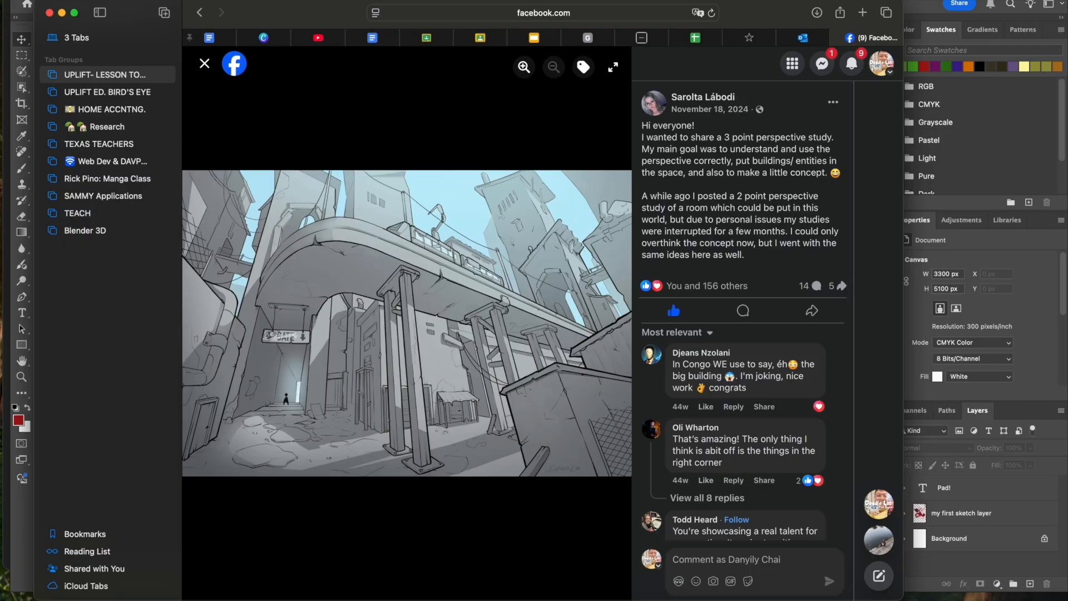
click(62, 12)
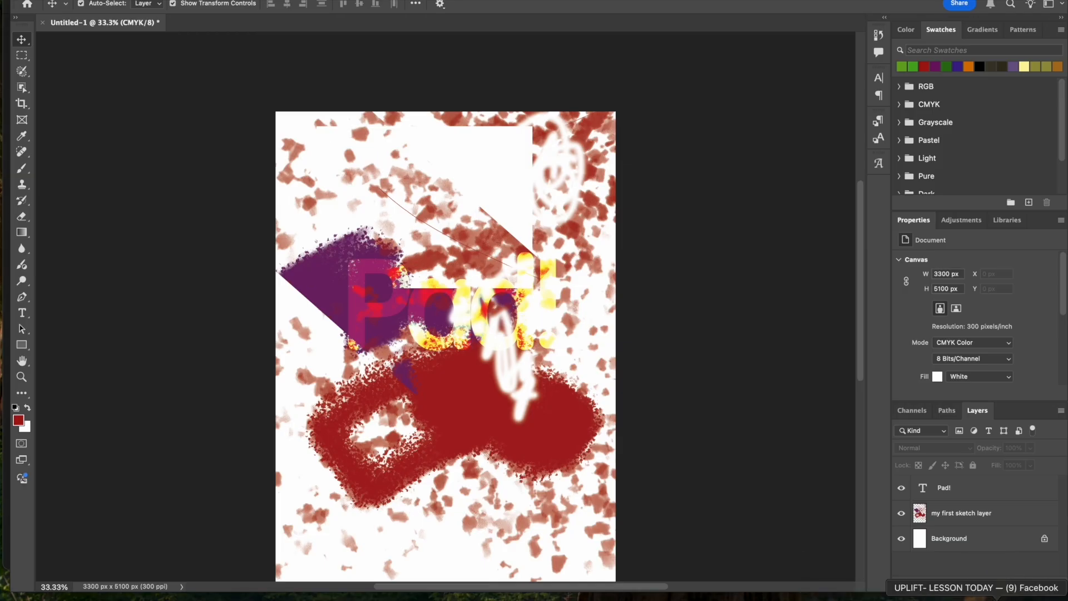
- Place the downloaded city street image from Downloads across the middle of the canvas as a new layer and deselect it
click(928, 581)
click(438, 326)
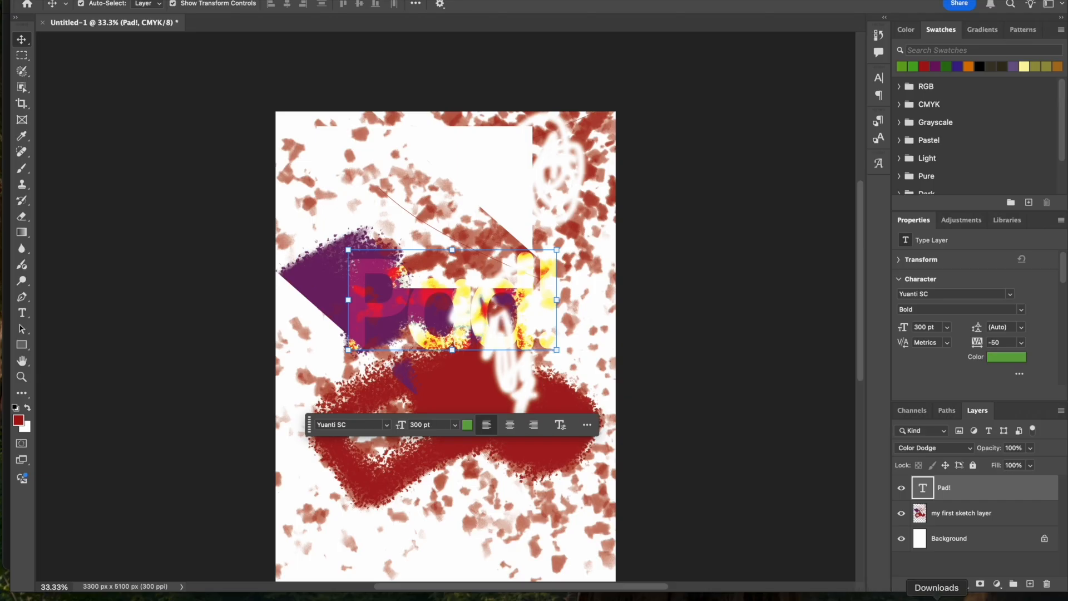
click(935, 598)
drag(932, 585, 523, 395)
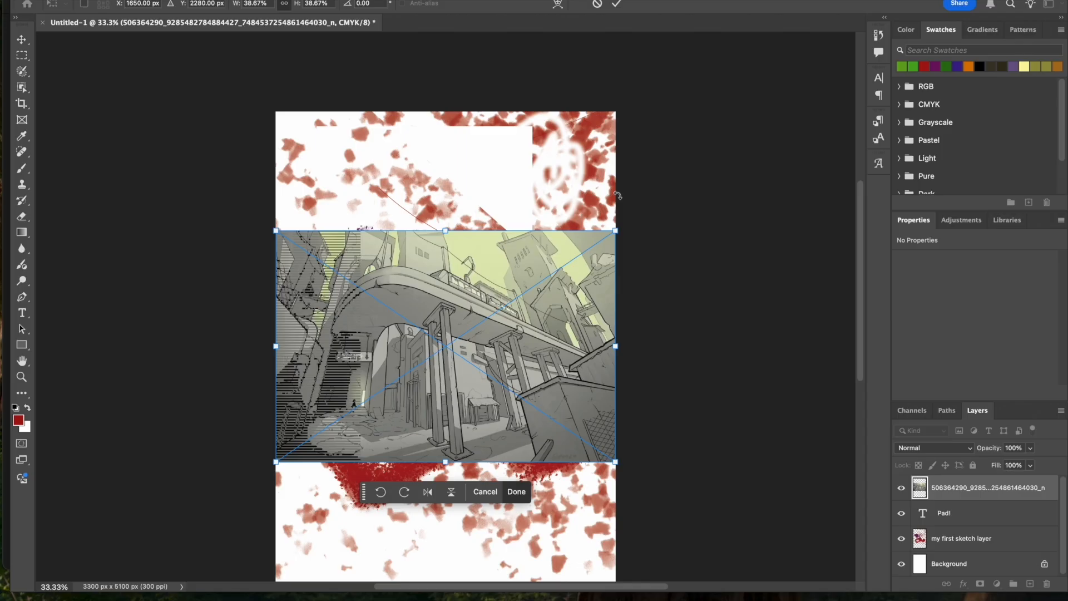
key(Return)
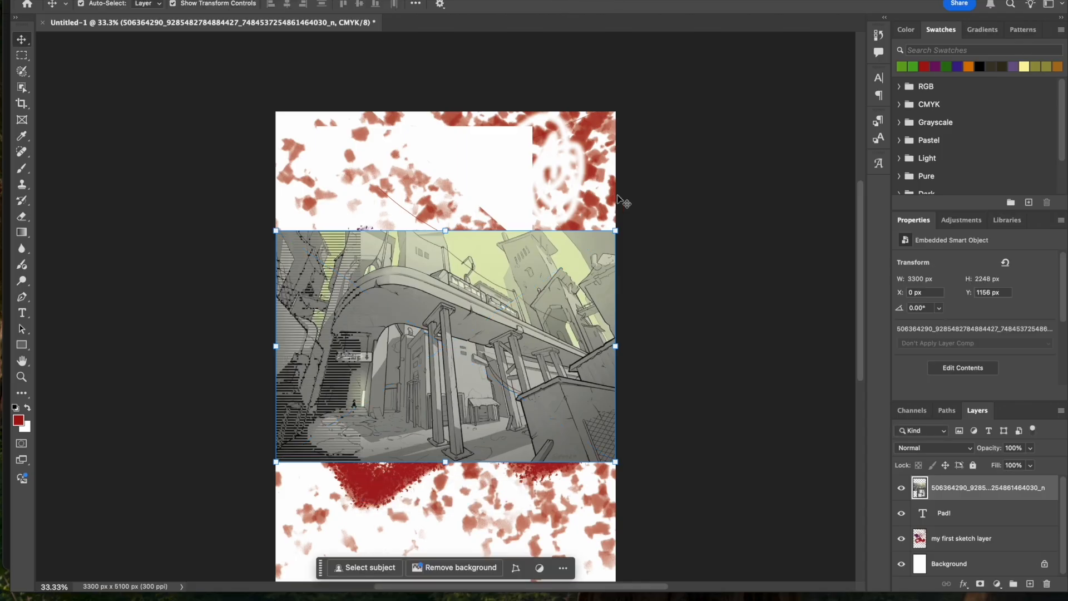
click(641, 205)
- Practise navigating the document by zooming in and out and panning the canvas in all directions
scroll(576, 282, up, 3)
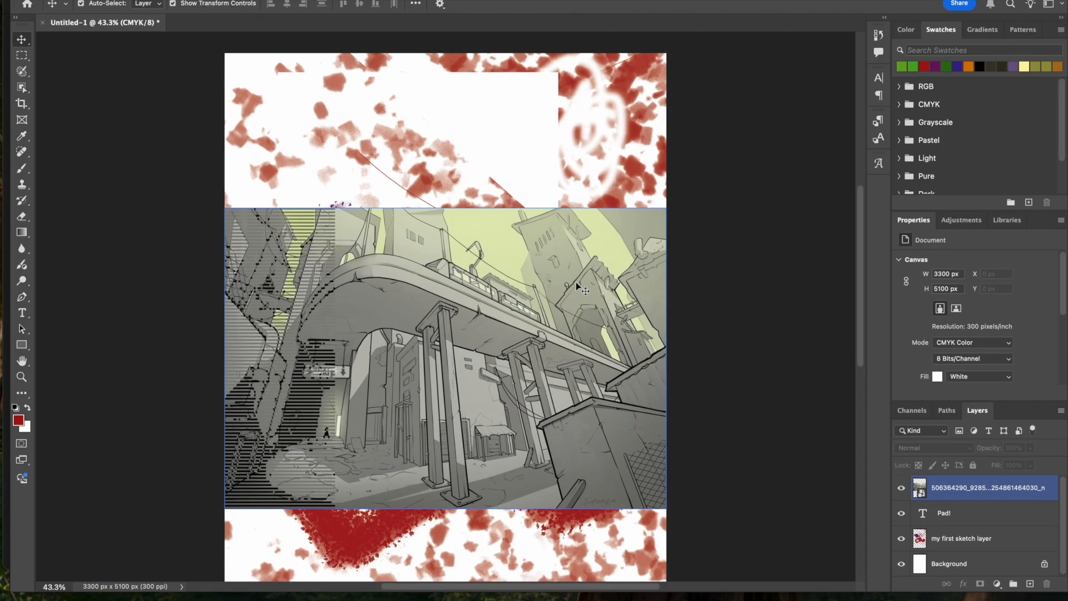
scroll(579, 287, up, 1)
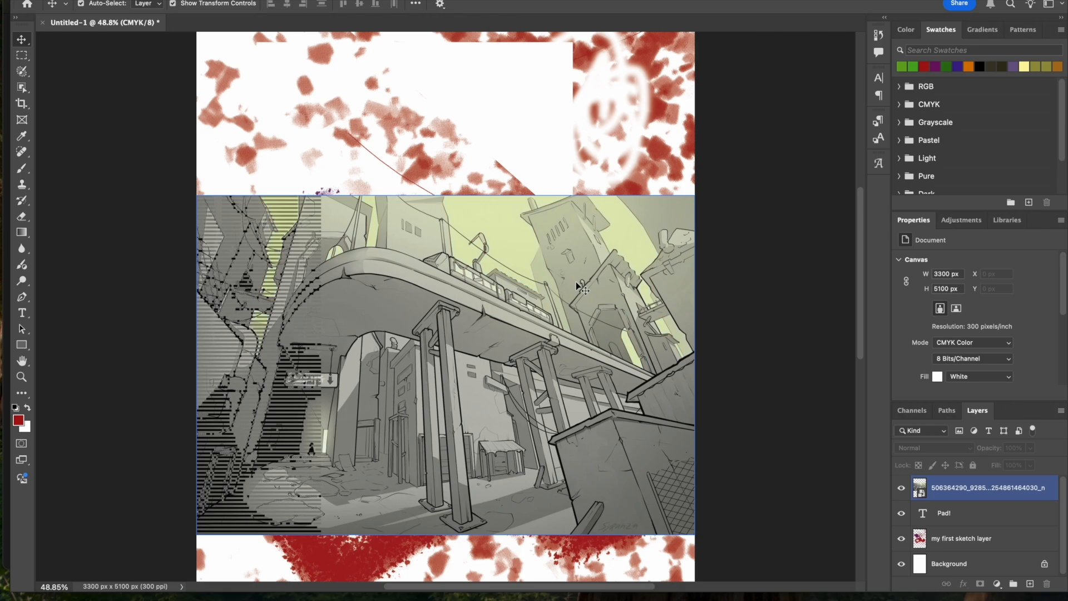
scroll(576, 286, down, 5)
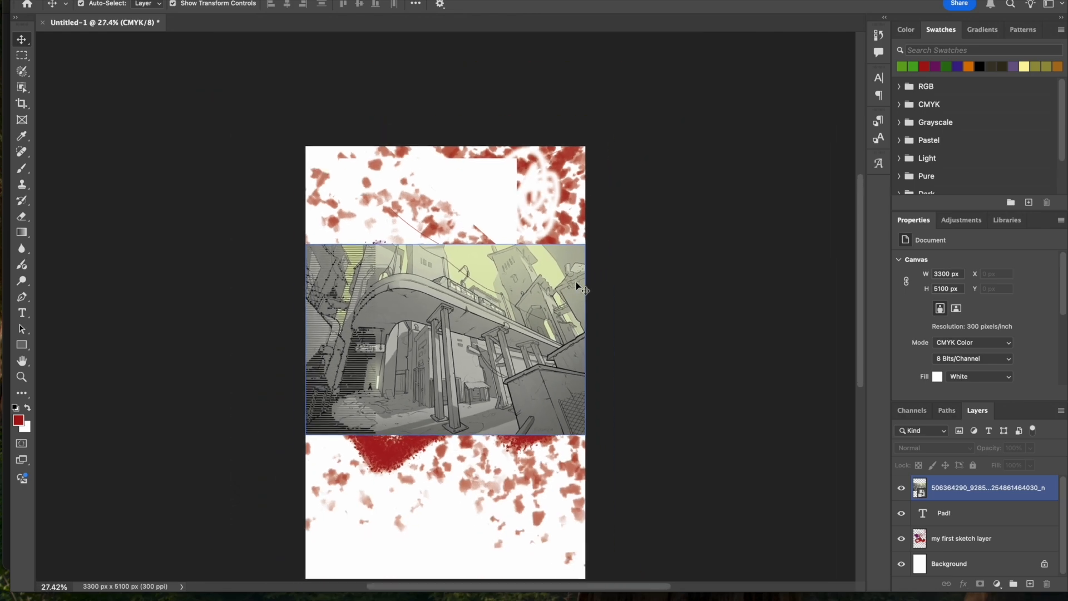
scroll(576, 286, up, 9)
scroll(577, 286, down, 9)
click(396, 81)
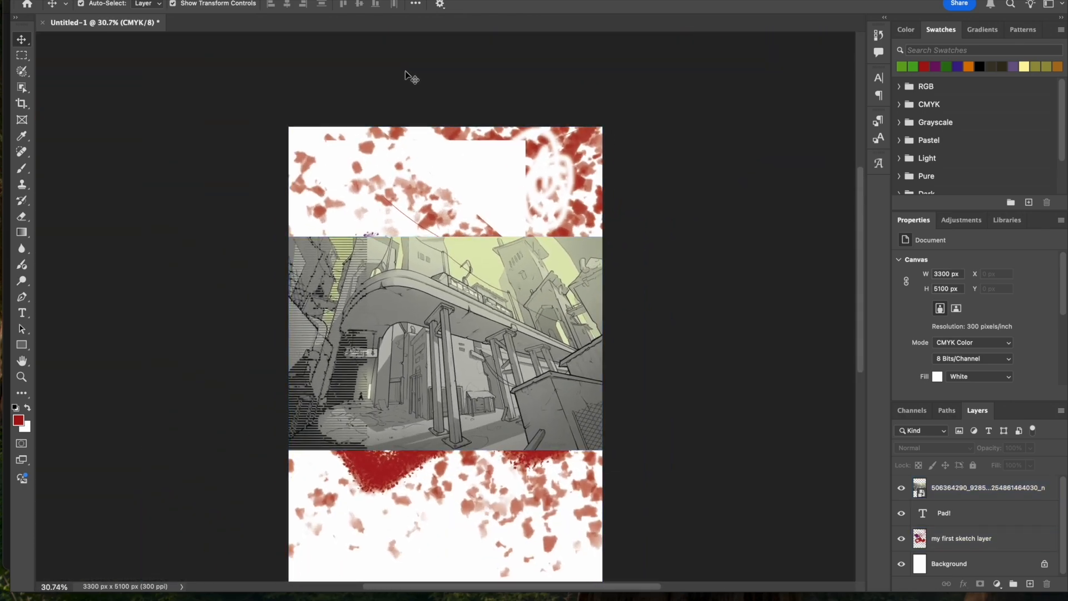
scroll(443, 81, right, 5)
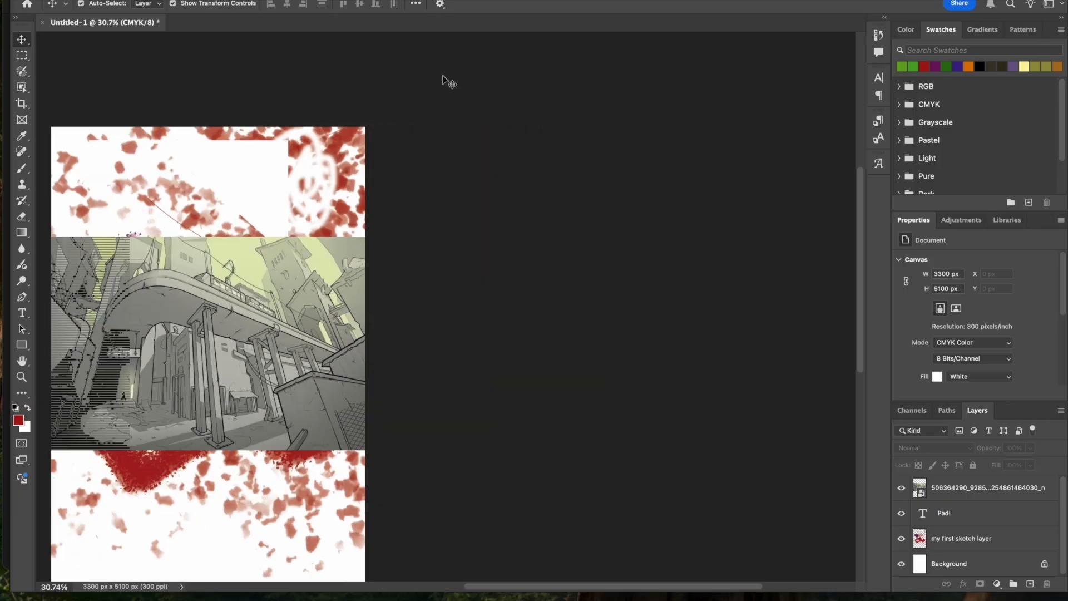
scroll(443, 80, left, 10)
scroll(443, 80, right, 8)
scroll(443, 81, down, 4)
scroll(445, 81, right, 4)
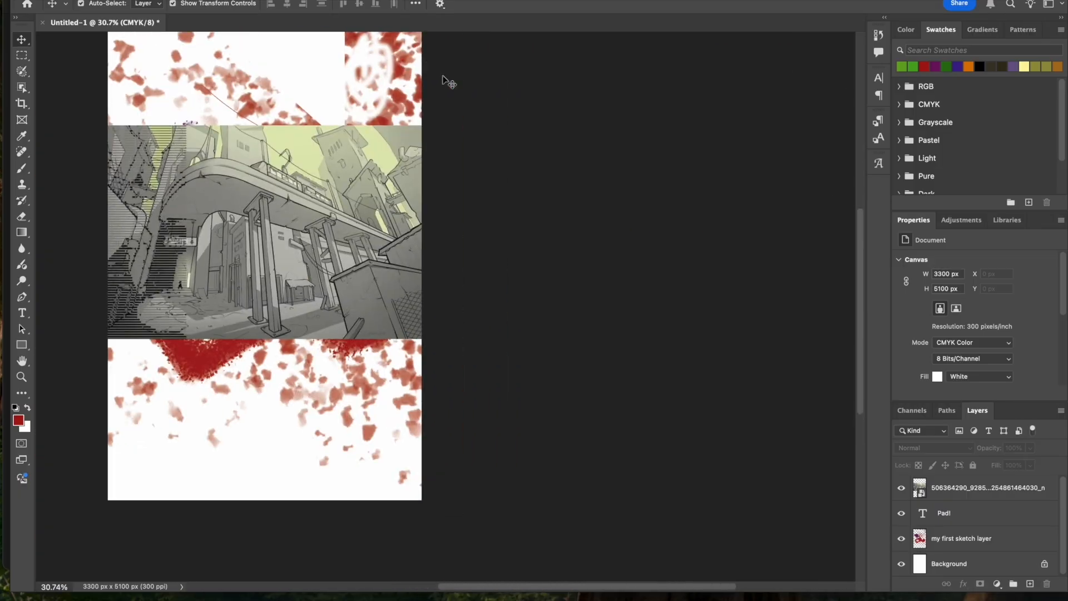
scroll(444, 81, left, 5)
scroll(445, 81, up, 4)
- Examine the details of the placed city image close up, around the bridge and the tower, at up to about 297% zoom
key(super+plus)
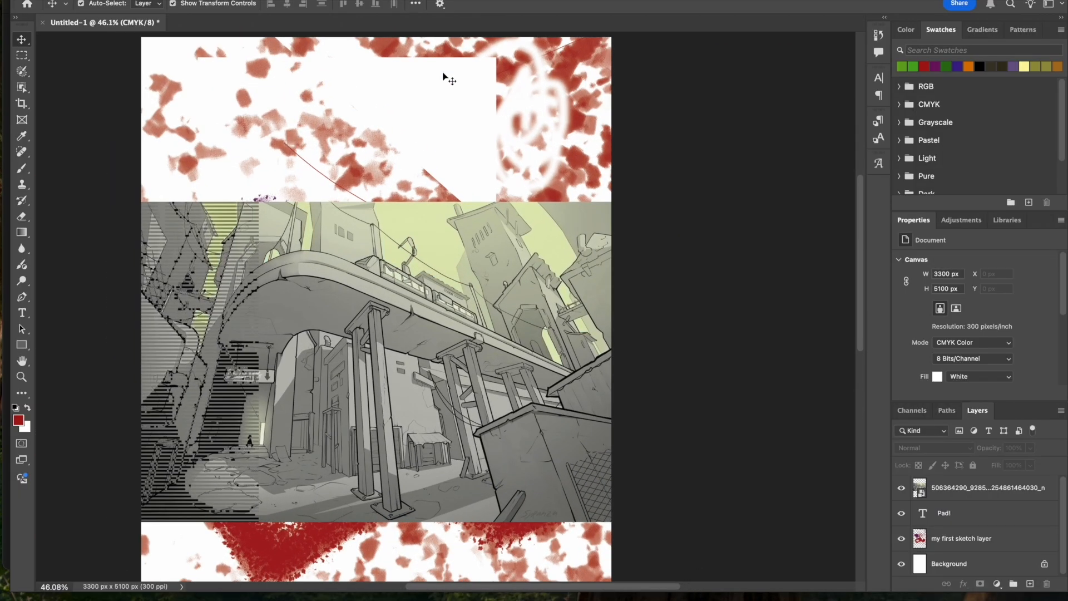
click(563, 289)
key(super+plus)
key(super+plus)
key(super+plus)
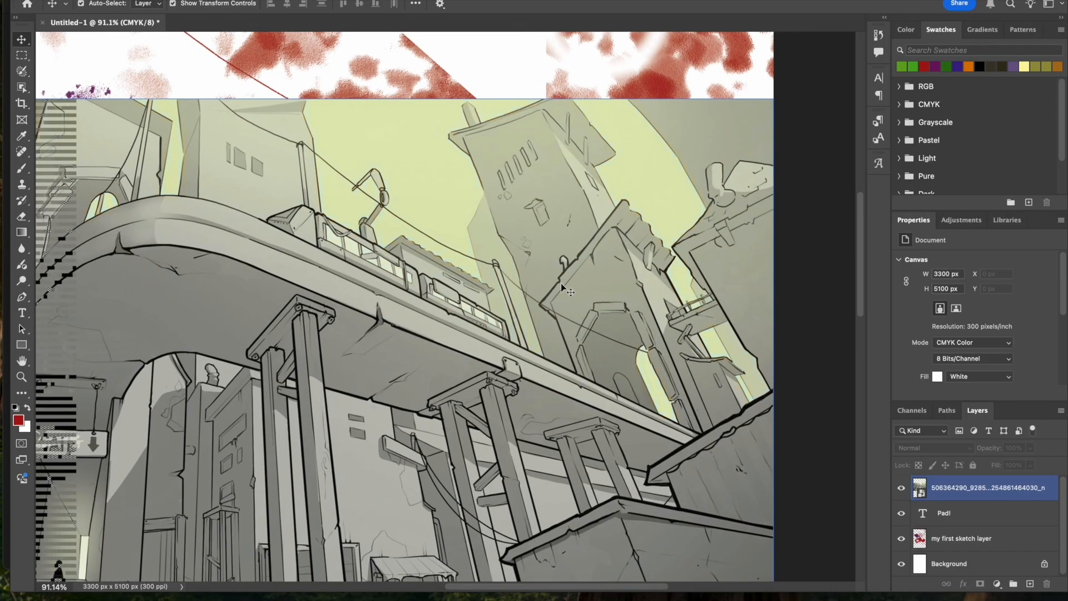
scroll(562, 287, up, 4)
scroll(563, 291, down, 5)
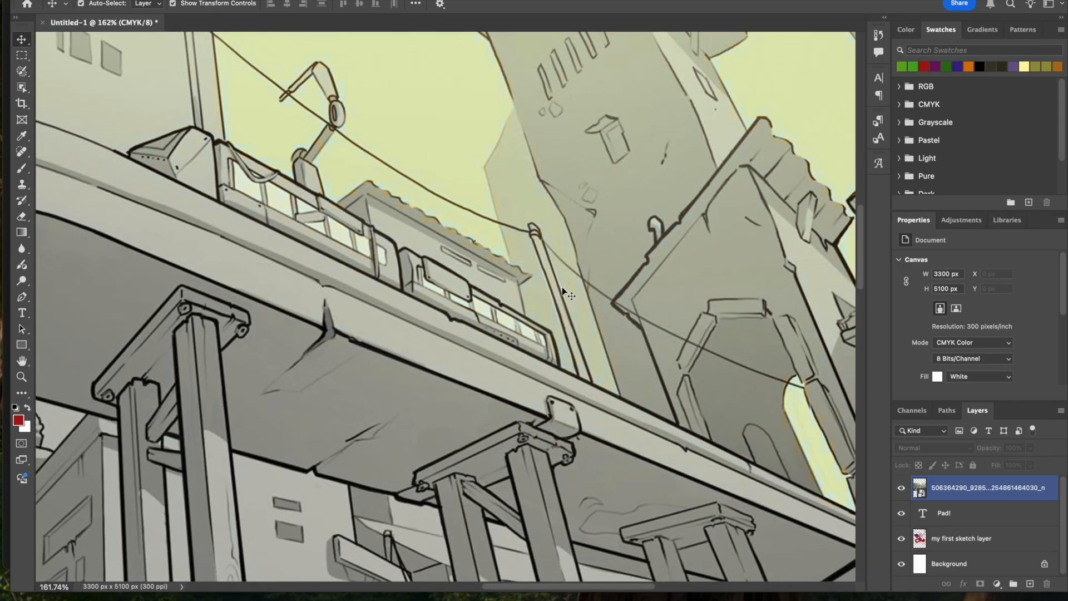
scroll(562, 292, up, 6)
scroll(562, 288, up, 15)
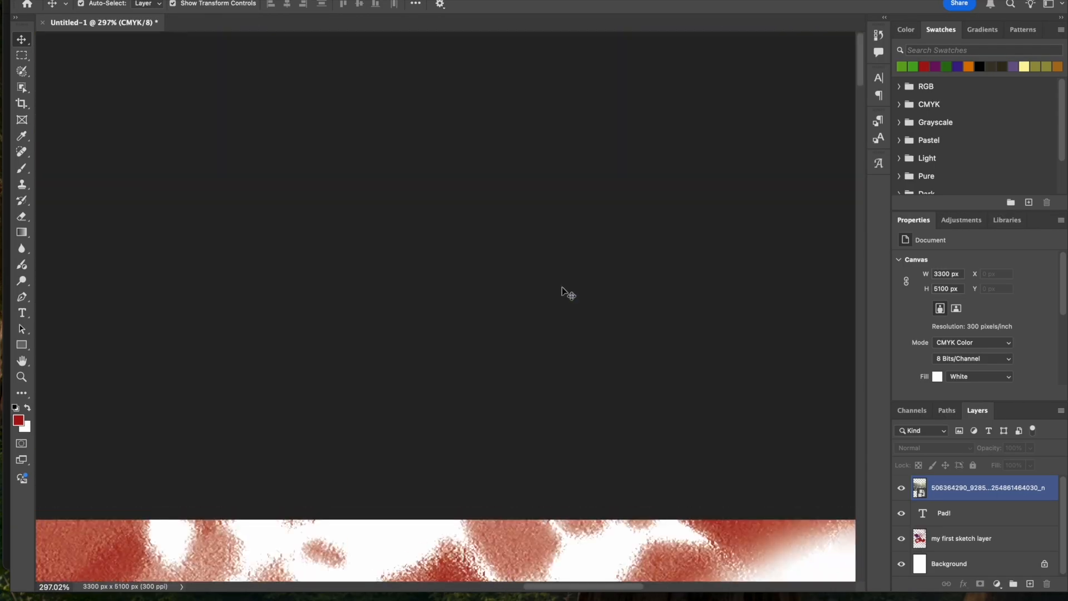
scroll(562, 287, down, 12)
scroll(562, 287, up, 2)
scroll(562, 286, up, 2)
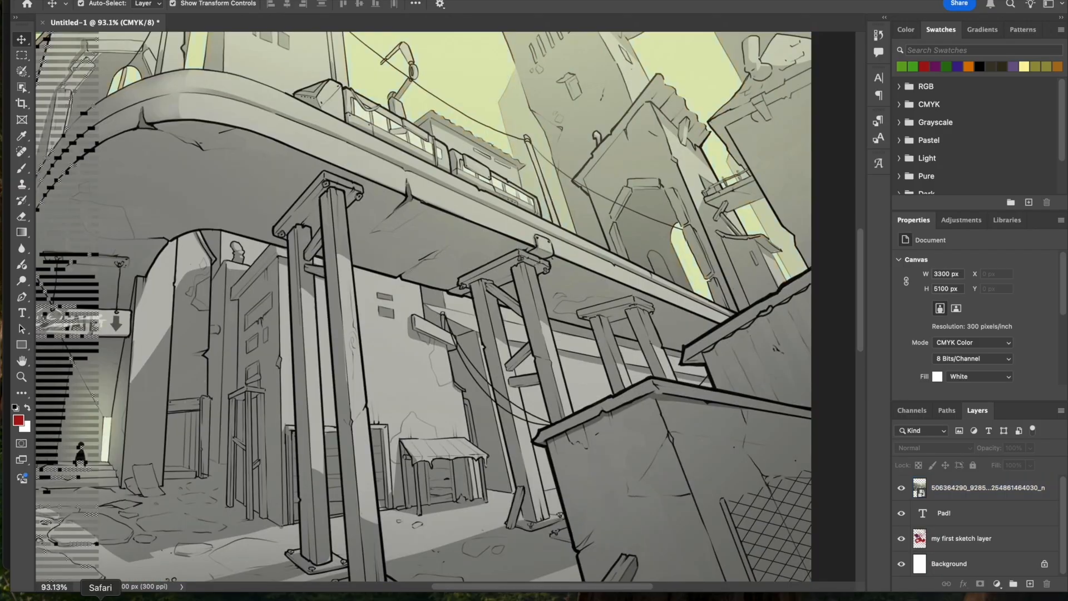
- Switch to Safari and open the stock photo site o-dan.net in a new tab
click(102, 599)
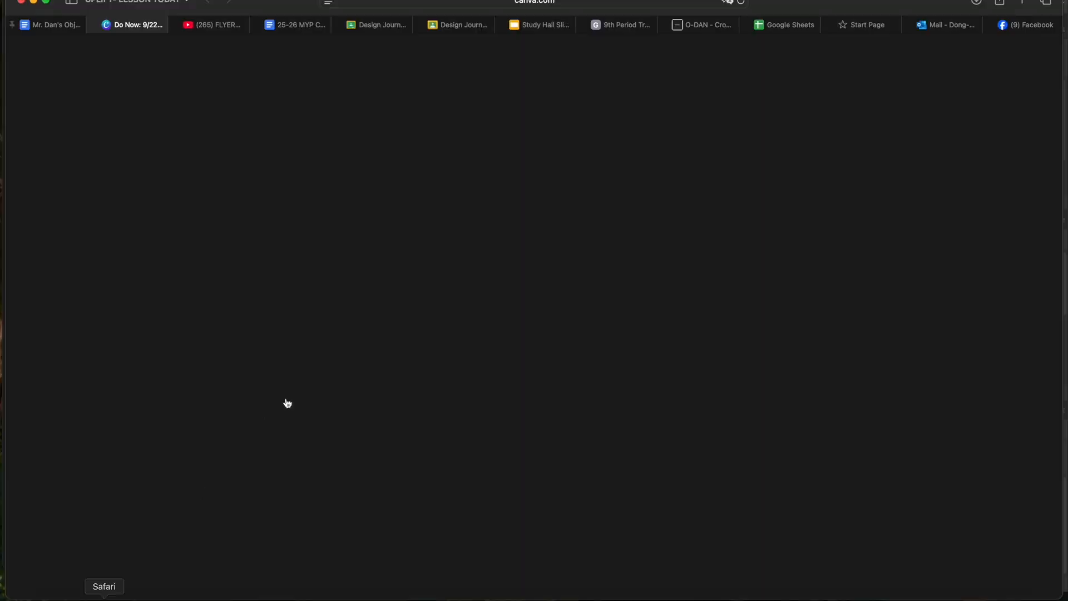
key(super+t)
text(o0)
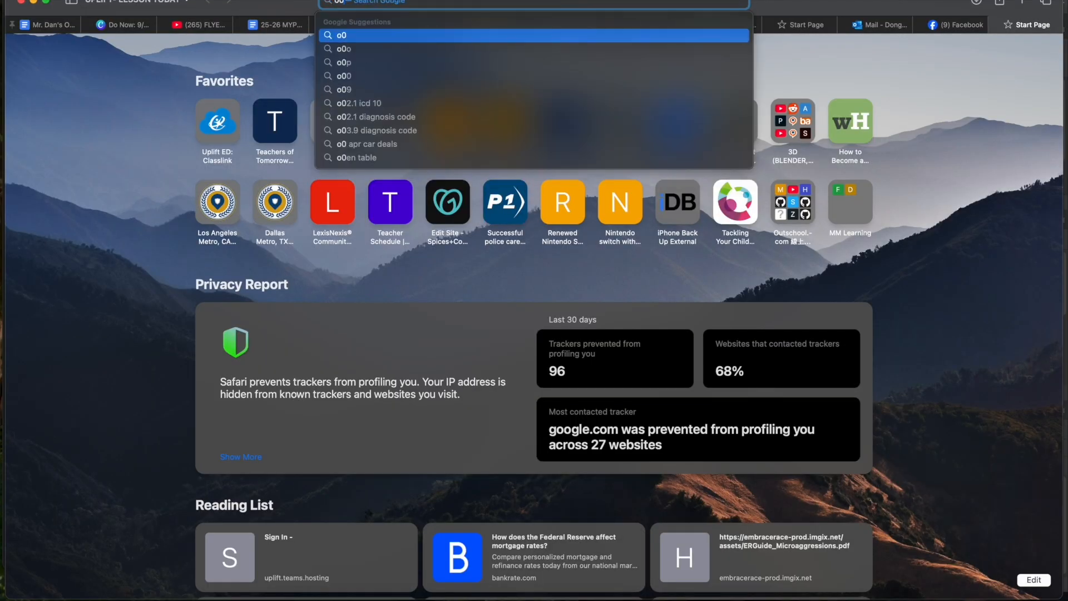
key(BackSpace)
text(-dan.net)
key(Return)
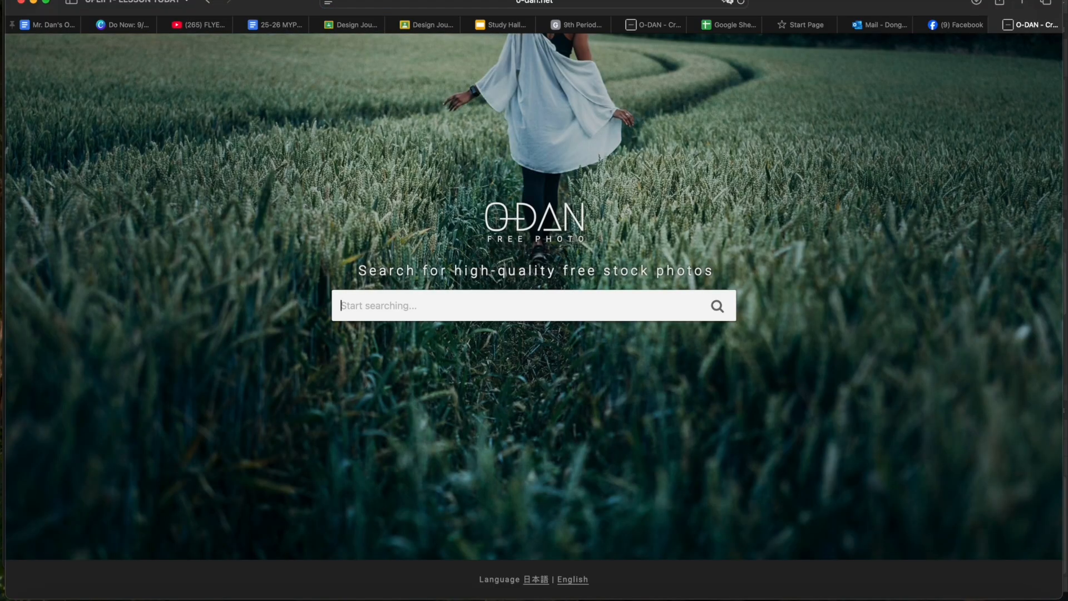
- Search the O-DAN free stock photos for "demon slayer", limited to commercial use licences
click(560, 311)
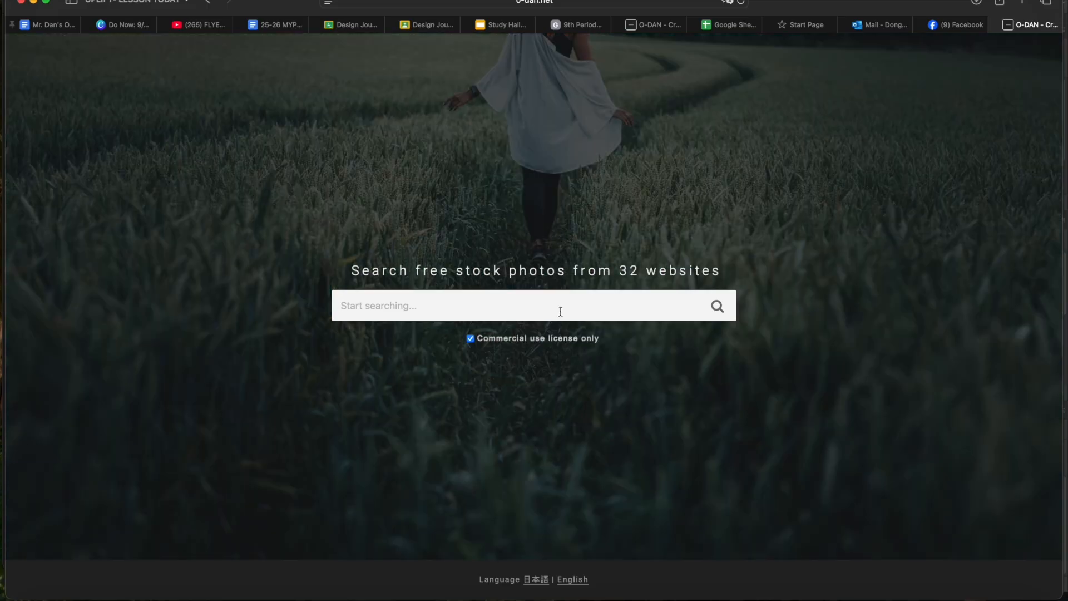
text(demon slayer)
key(Return)
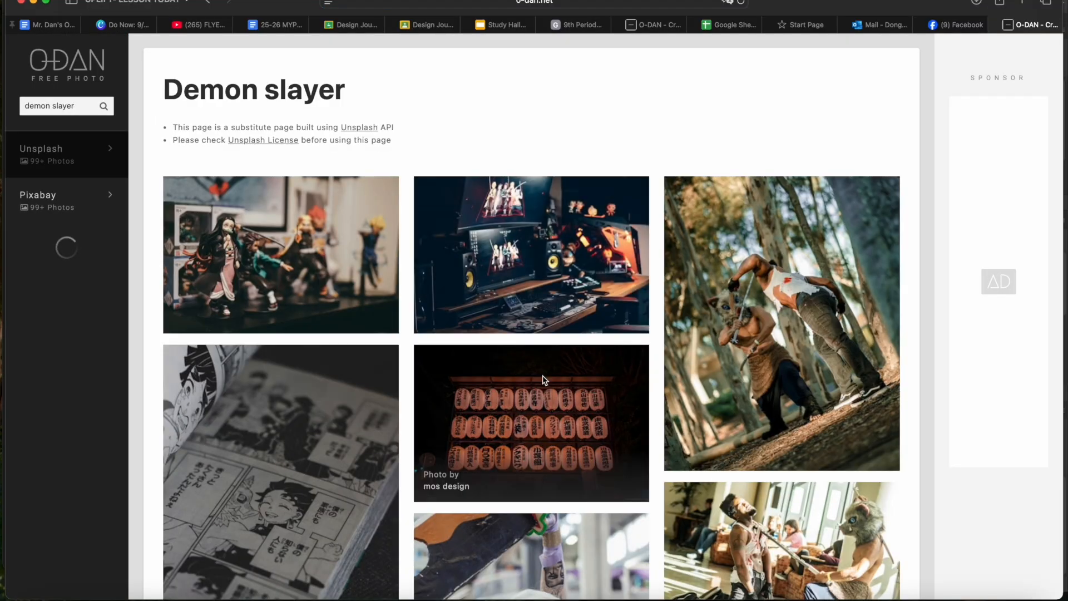
- Download the first Demon Slayer figurine photo free from Unsplash, allowing downloads from images.unsplash.com, and switch back to Photoshop
click(330, 260)
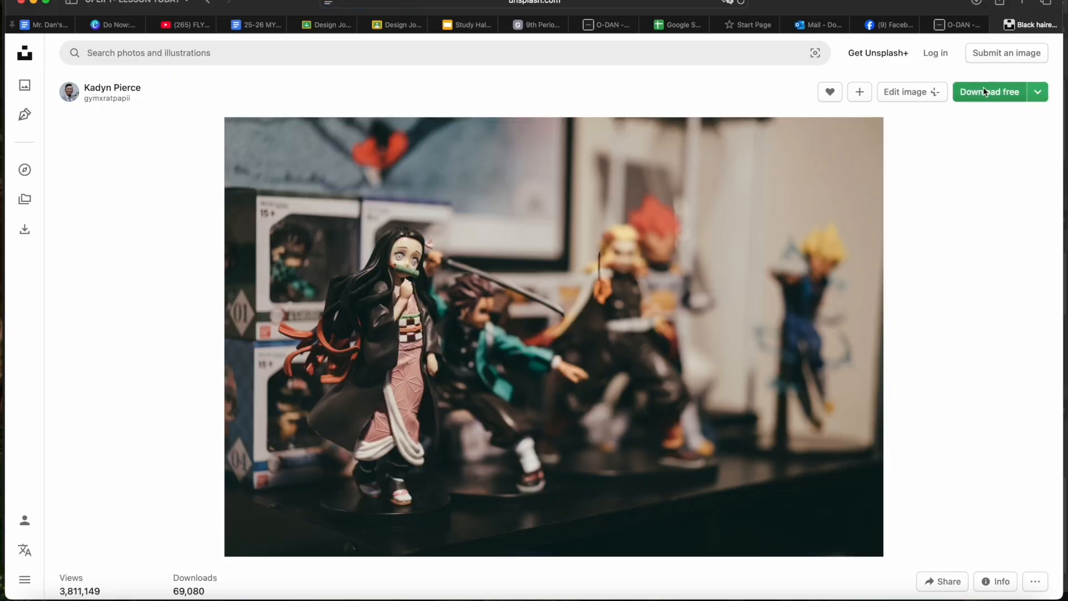
click(985, 90)
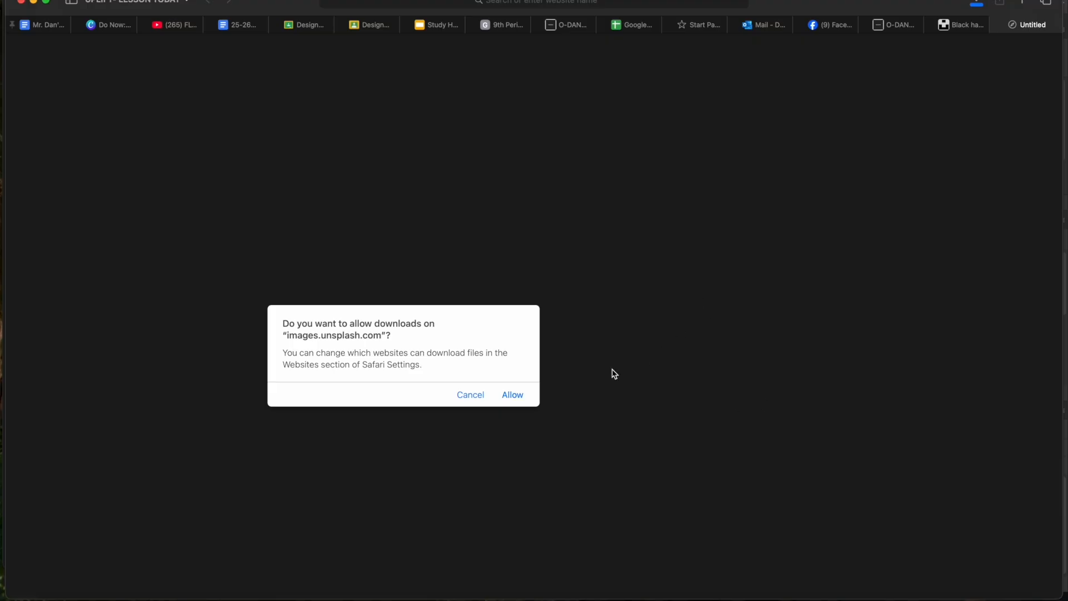
click(512, 394)
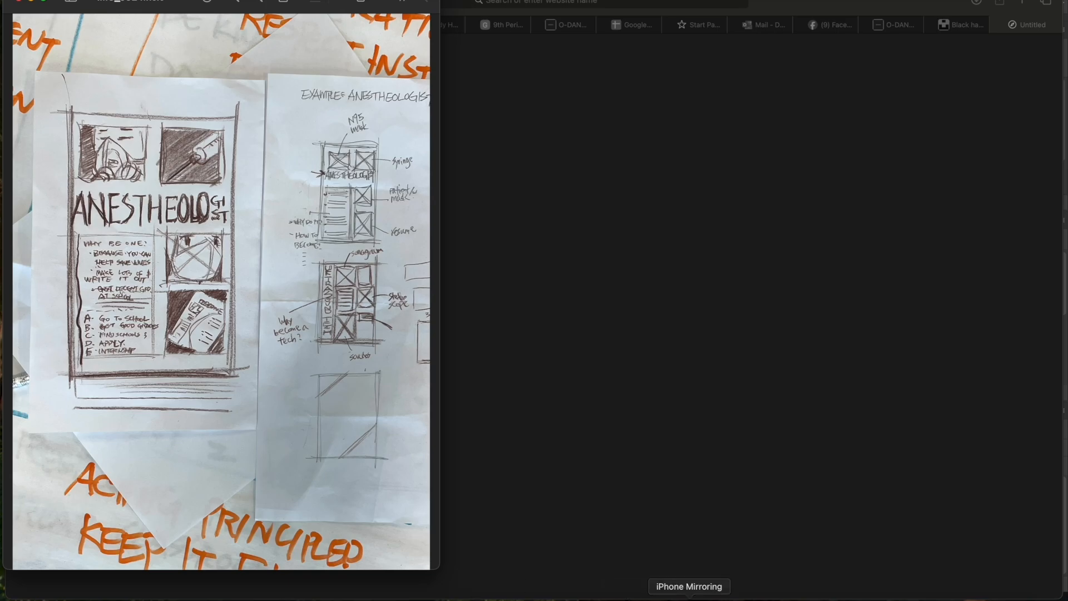
click(717, 595)
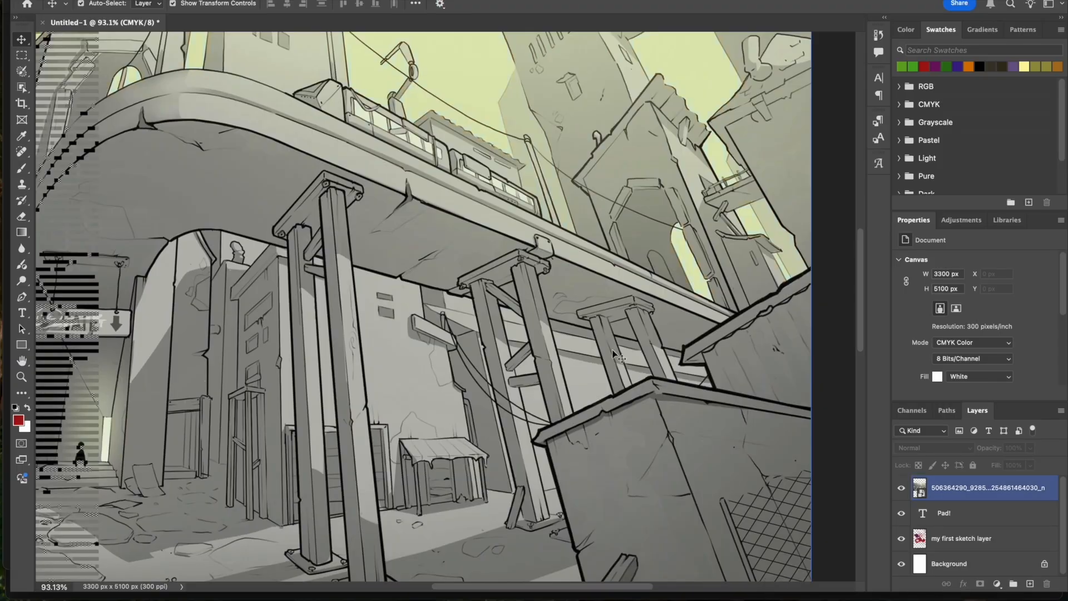
scroll(527, 136, down, 10)
click(964, 599)
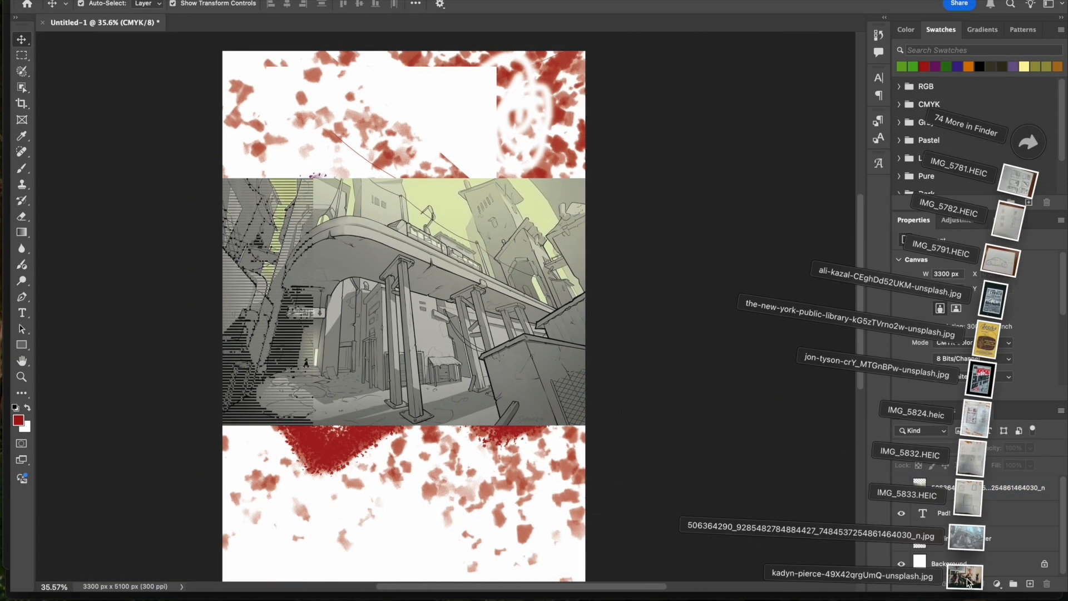
drag(965, 556, 378, 192)
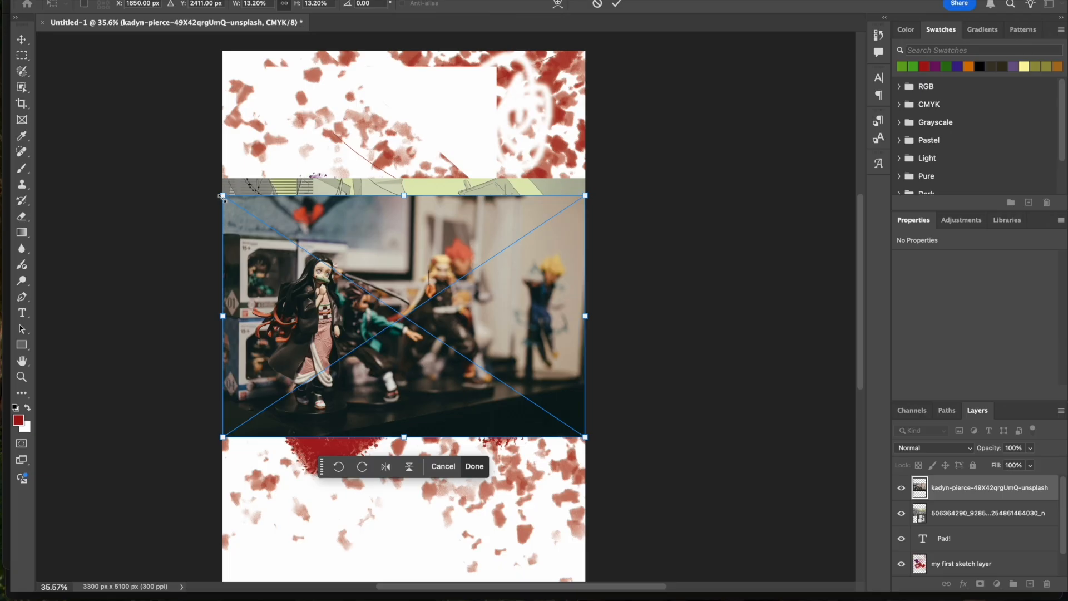
drag(223, 198, 24, 42)
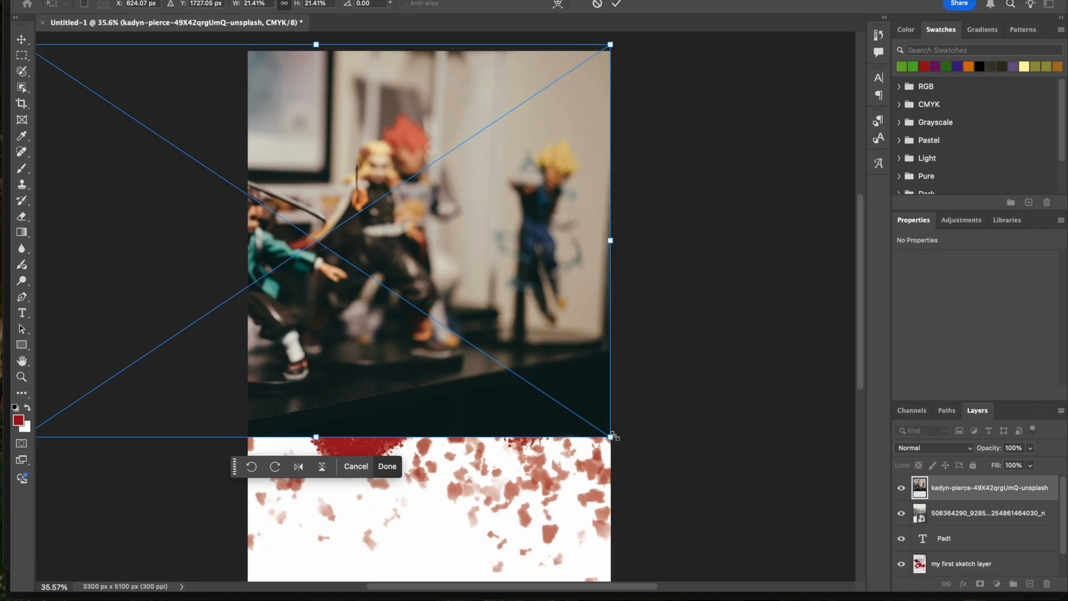
key(Escape)
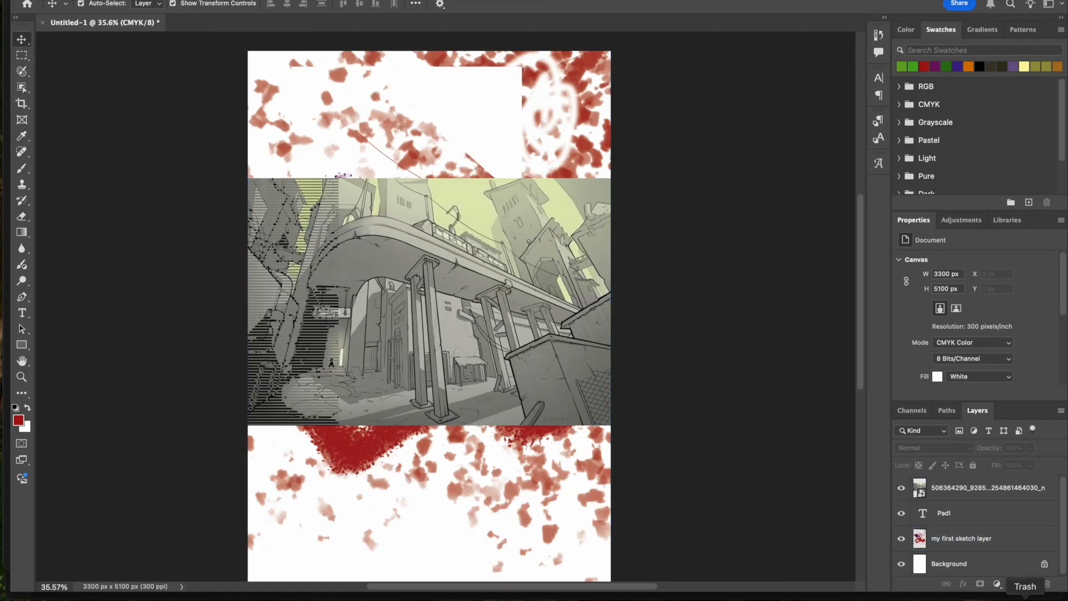
- Place the downloaded figurine photo at its default size, commit it, and delete its layer
click(967, 591)
drag(961, 579, 509, 366)
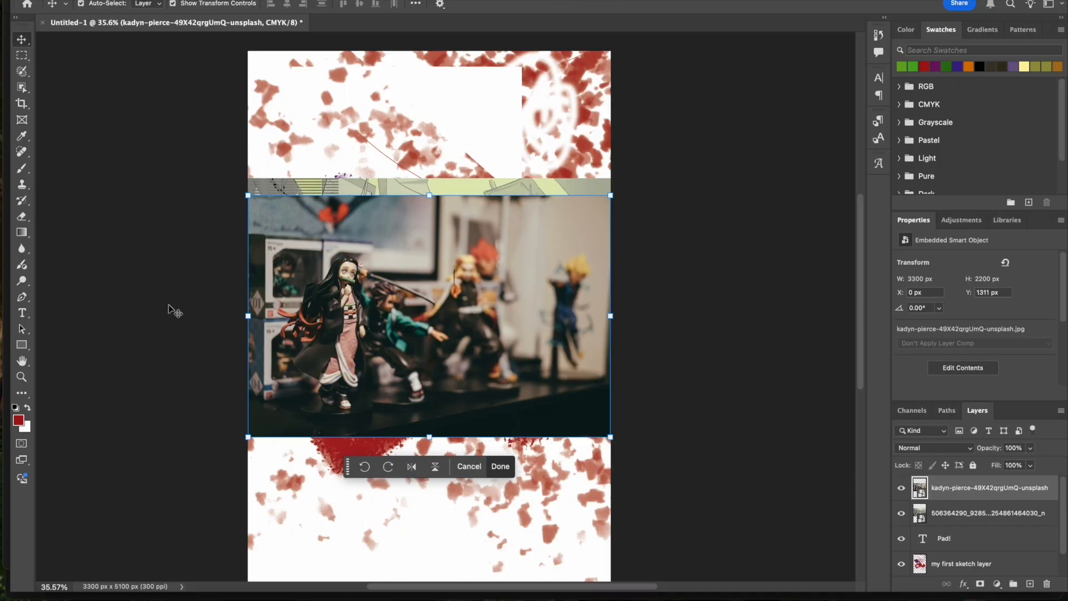
key(Return)
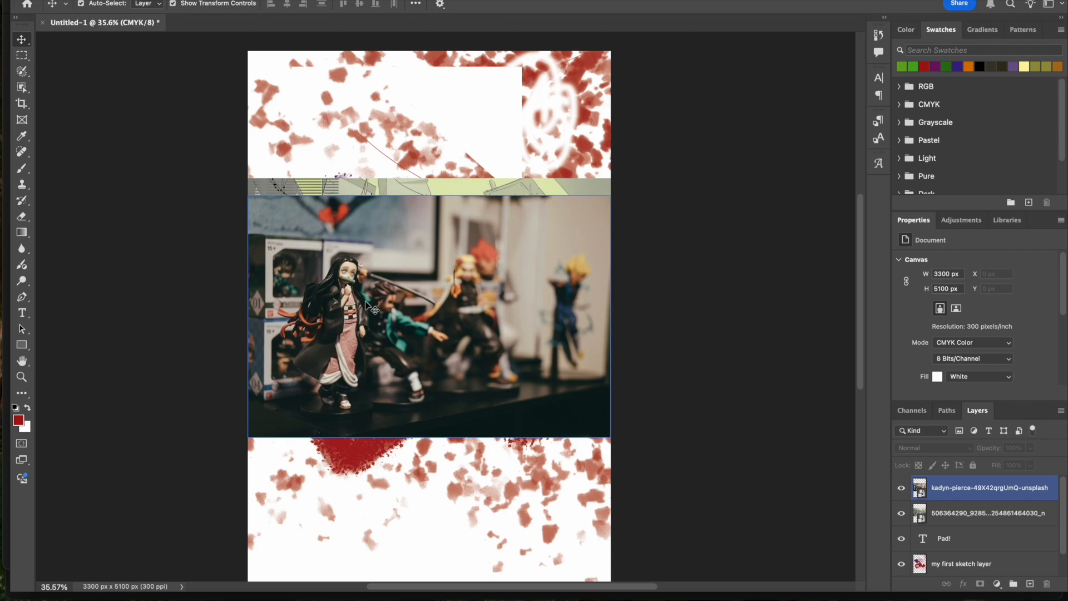
key(Delete)
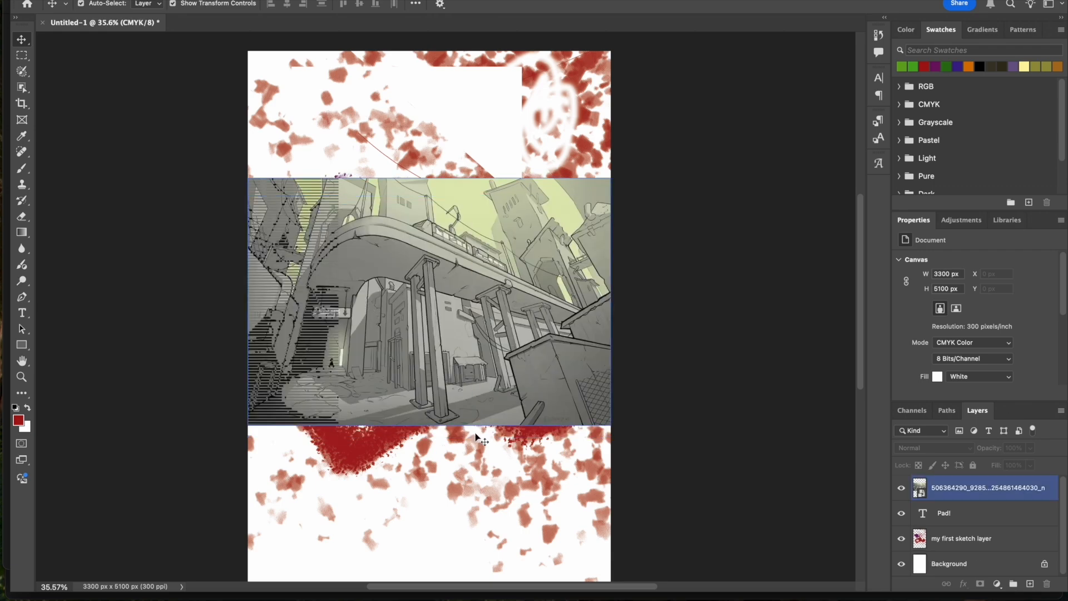
- Place the downloaded figurine photo in the document and scale it up proportionally to about 31.8% so it extends beyond the canvas
click(964, 596)
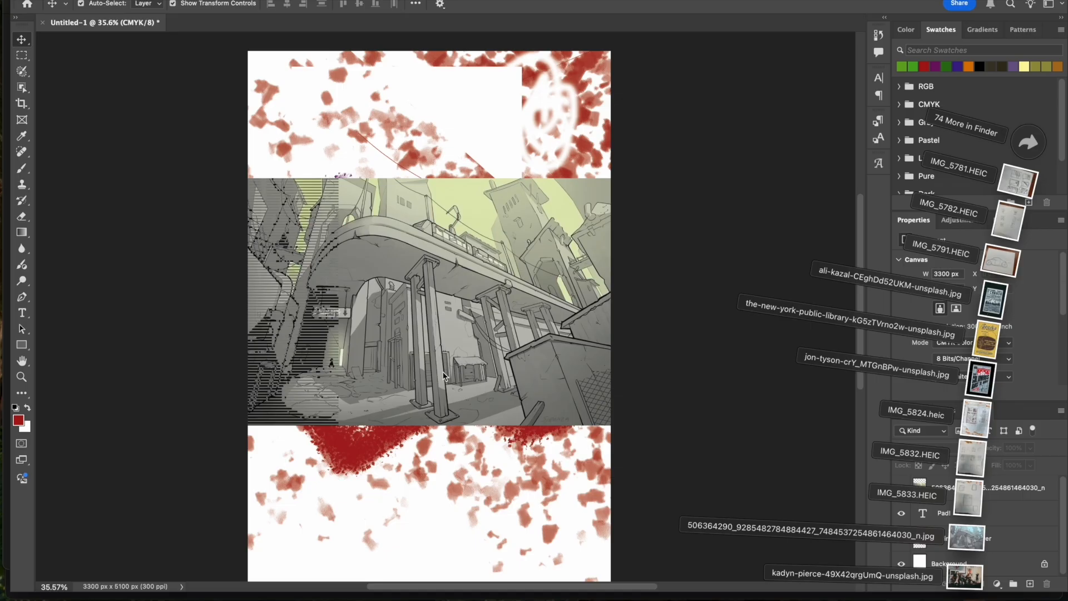
drag(965, 557, 305, 210)
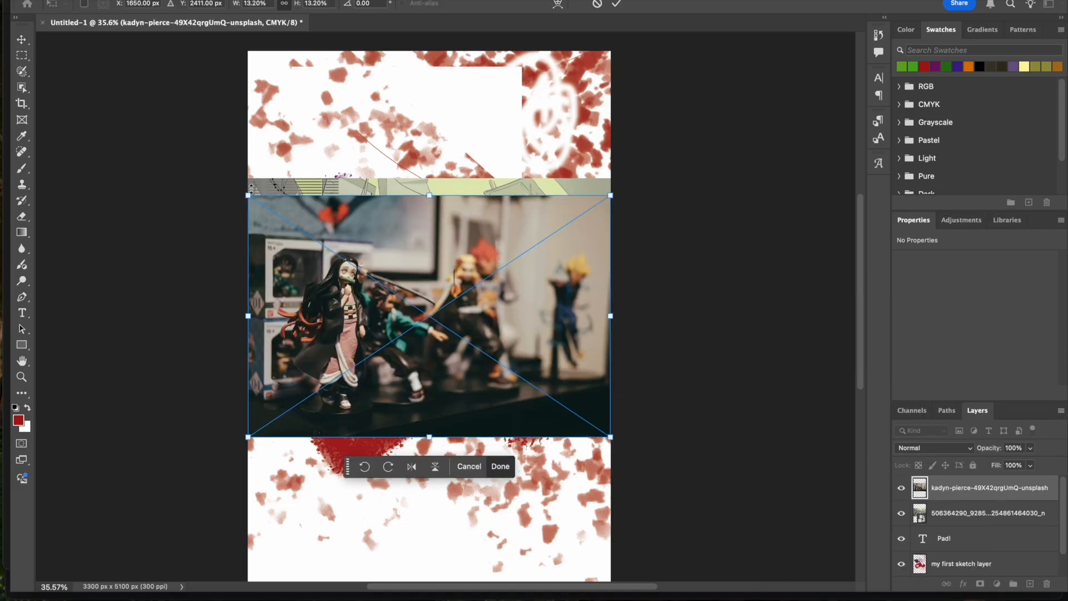
key(Return)
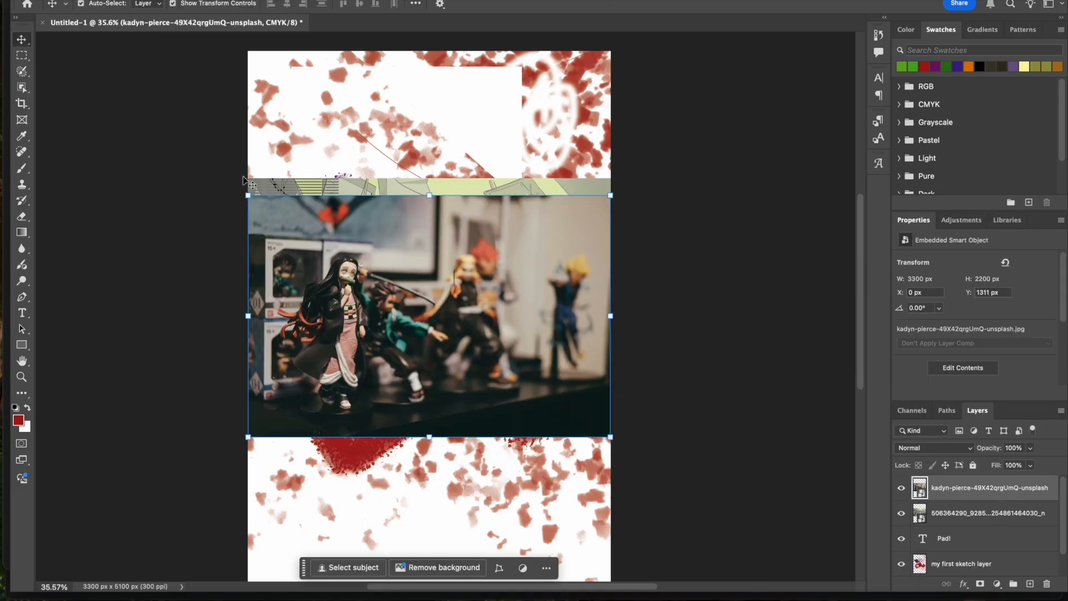
drag(248, 196, 61, 70)
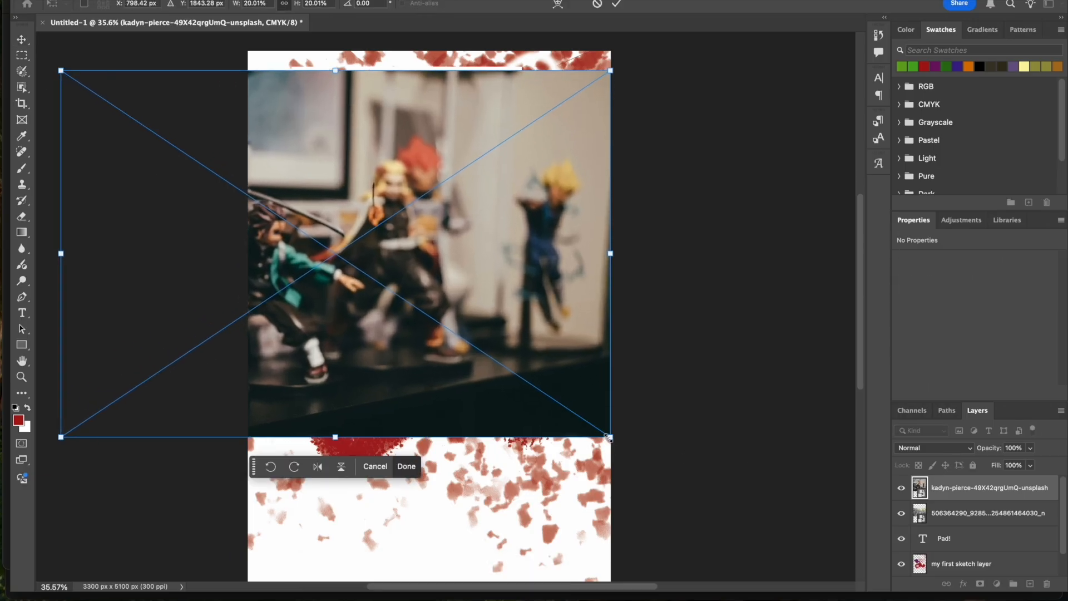
drag(611, 437, 896, 584)
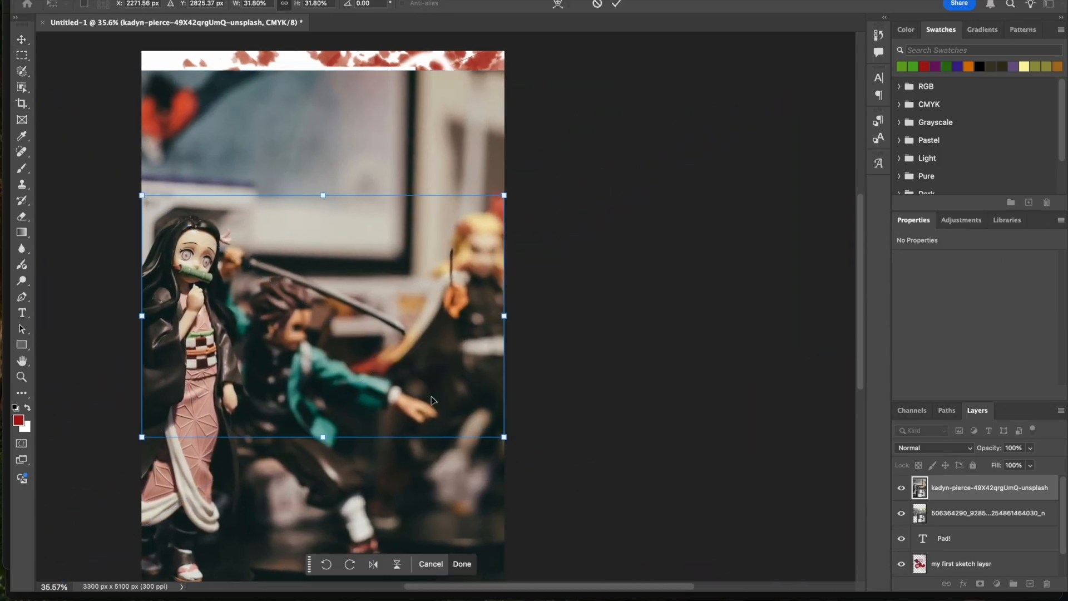
key(Return)
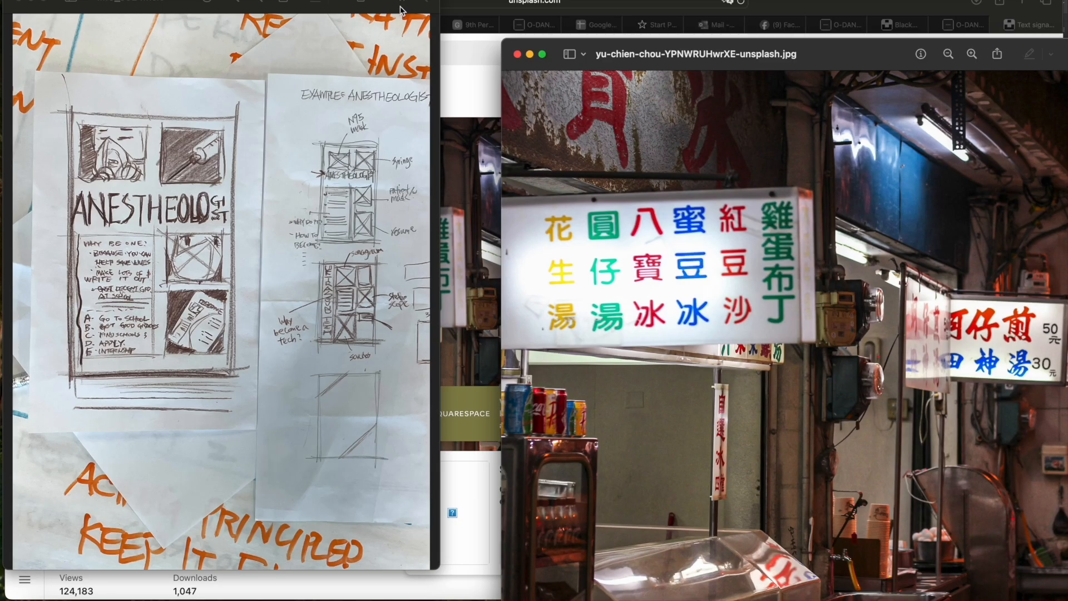
- Close the street-sign photo preview and place the IMG_5824 sketch photo from its preview window into the Photoshop document
click(519, 53)
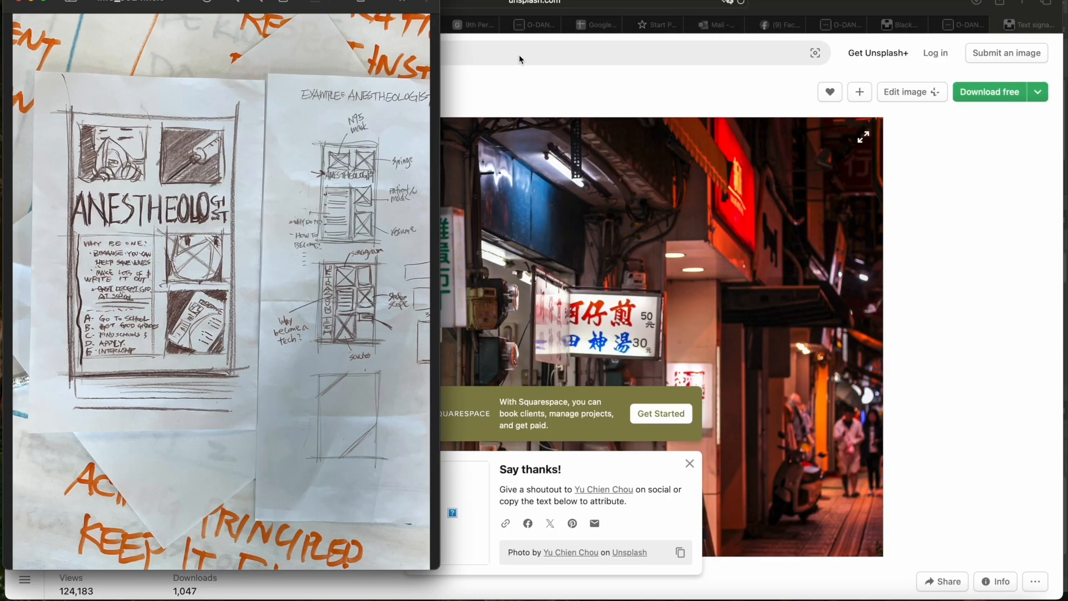
key(super+Tab)
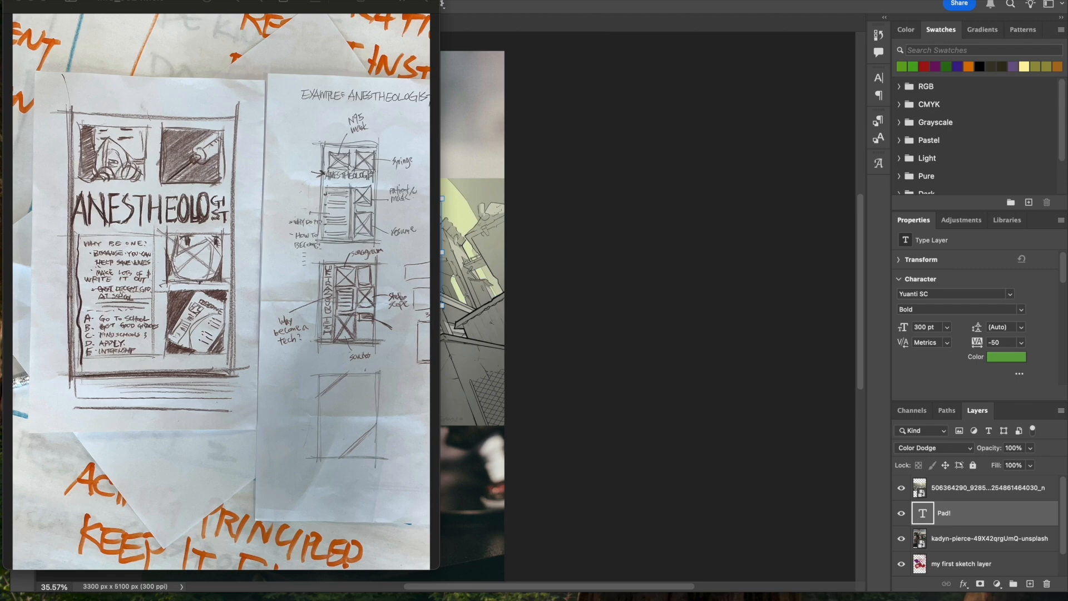
click(106, 1)
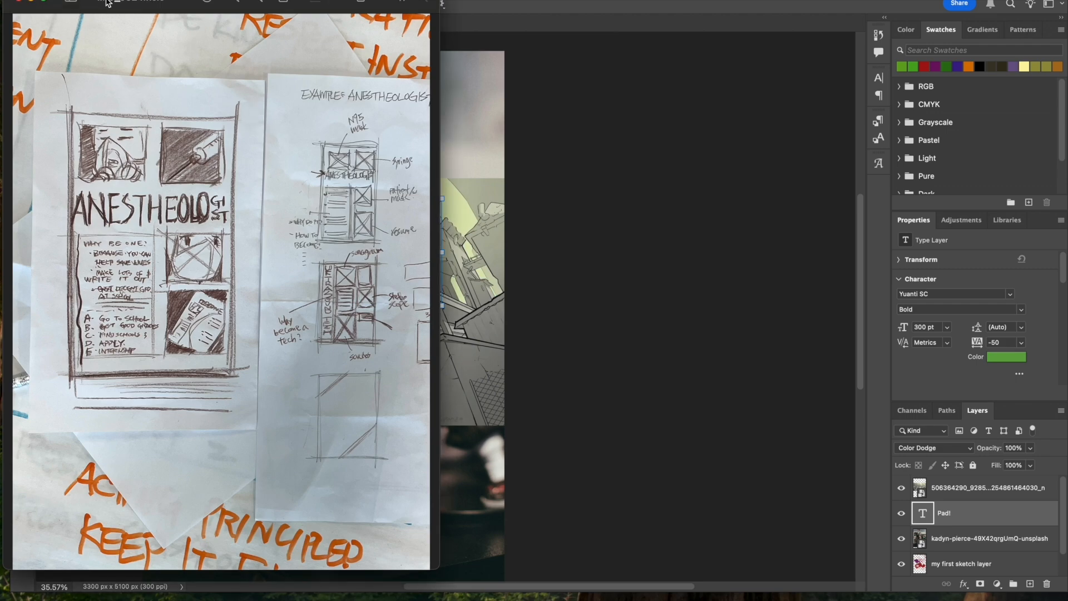
mouse_move(105, 2)
mouse_down()
mouse_move(335, 77)
mouse_move(379, 144)
mouse_up()
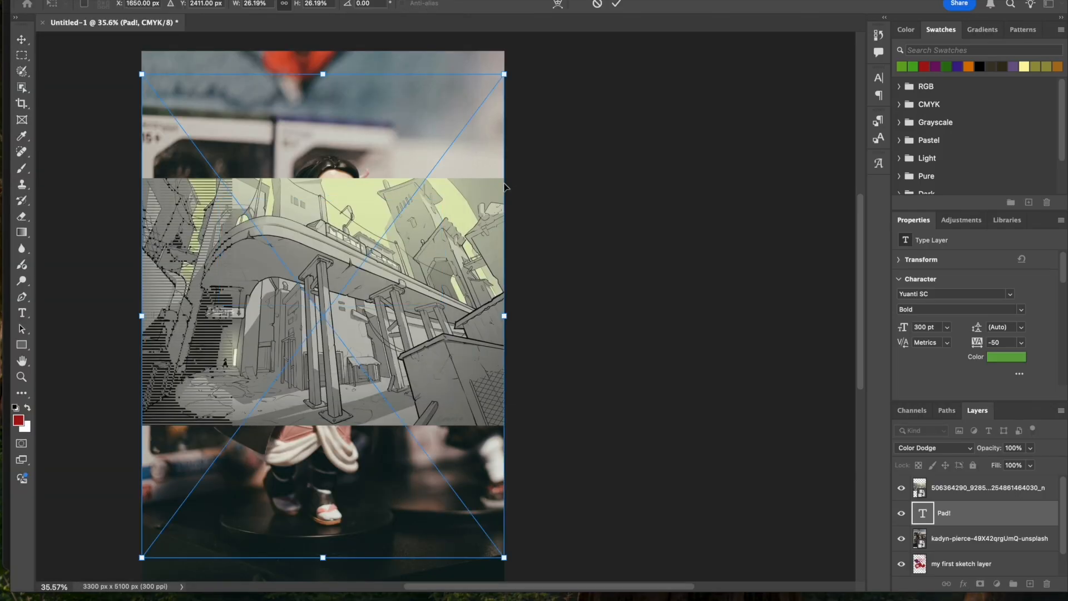
key(Return)
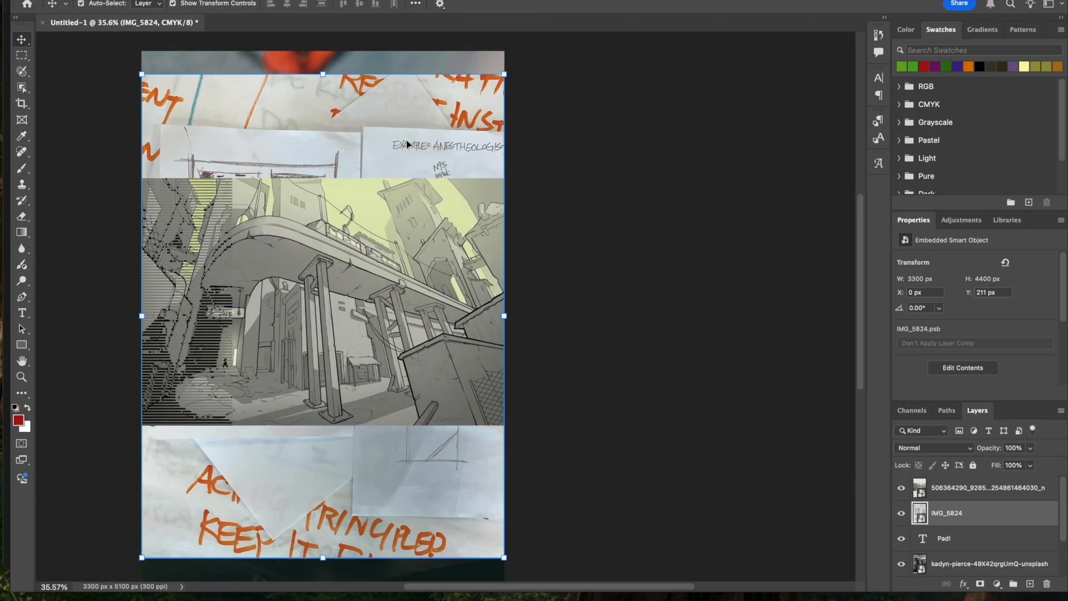
- Move the IMG_5824 layer to the top of the stack and enlarge it to about 5458 by 7278 px so the poster sketch fills the page
drag(955, 513, 955, 477)
key(super+t)
drag(504, 74, 742, 29)
scroll(465, 361, down, 8)
key(Return)
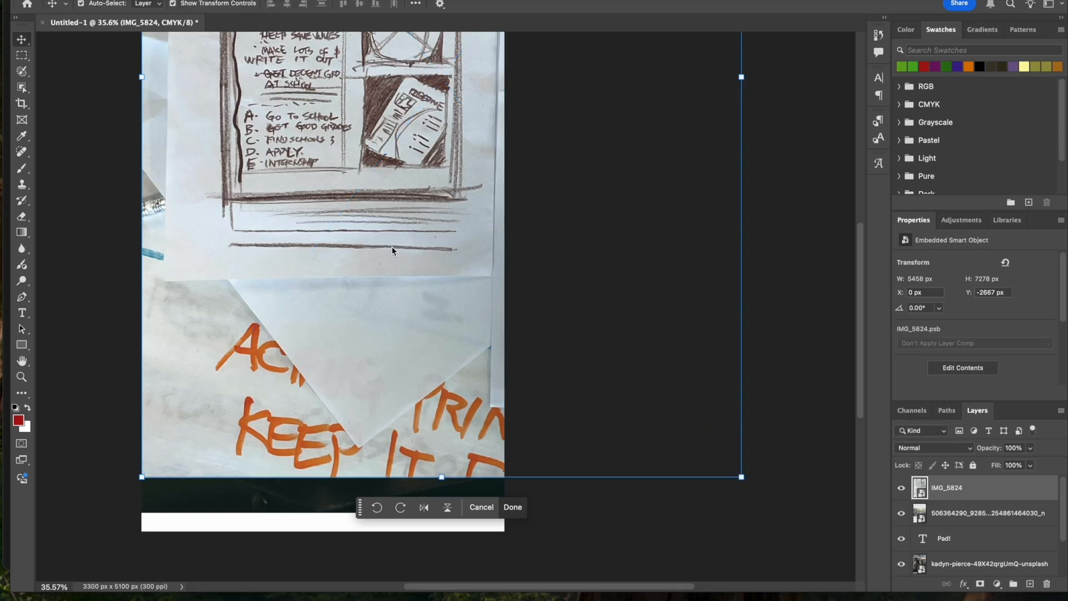
scroll(392, 267, up, 8)
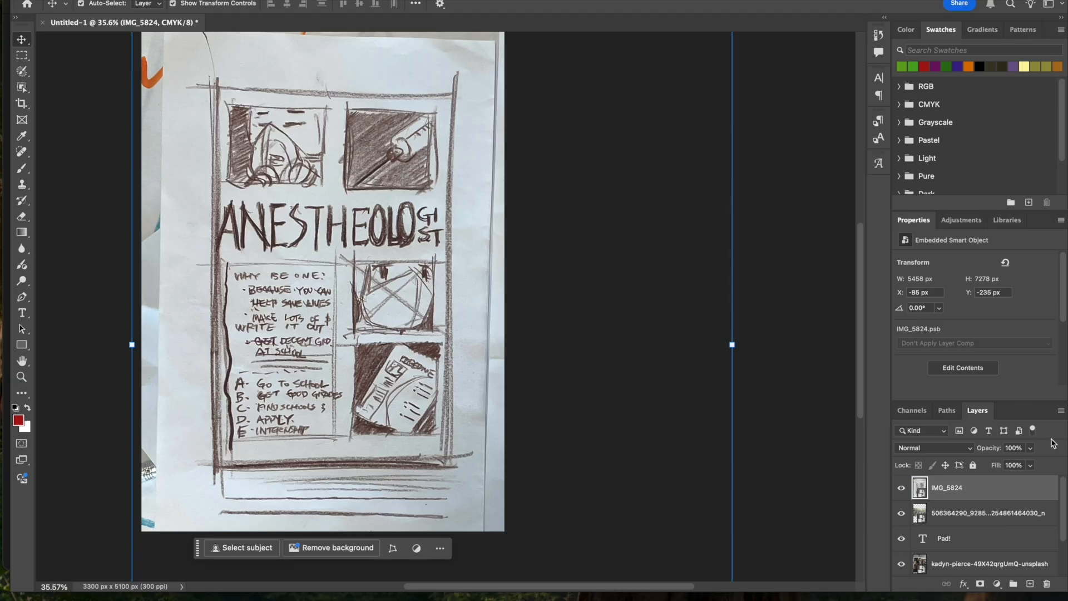
- Lower the IMG_5824 layer's opacity to 17%
click(1030, 448)
drag(1031, 469, 979, 459)
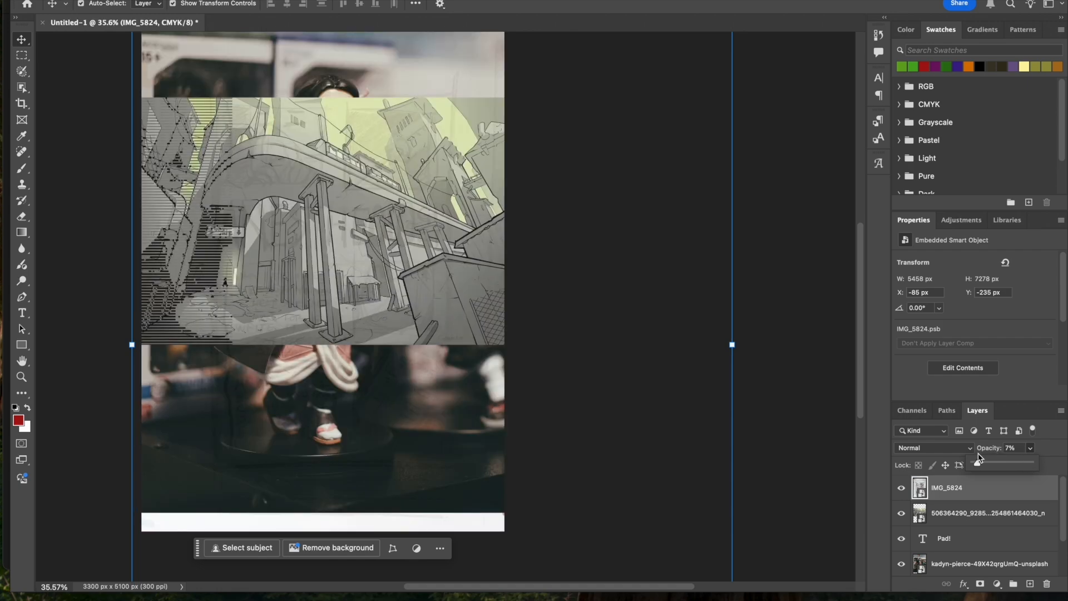
drag(979, 459, 983, 463)
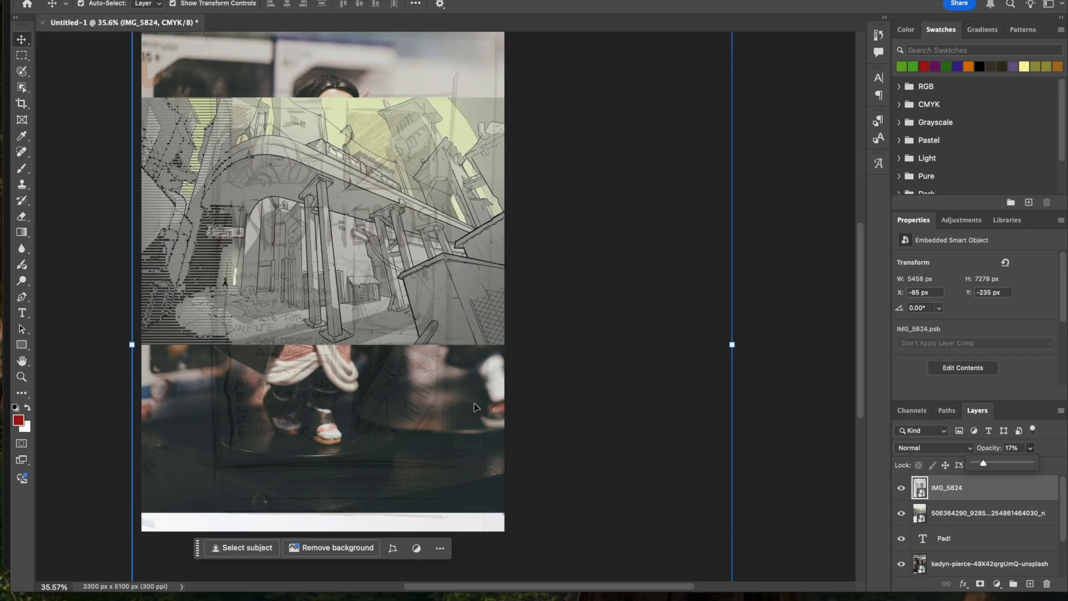
- Hide the text, figurine photo, first sketch and city image layers, keeping only IMG_5824 and the Background visible
scroll(930, 504, down, 2)
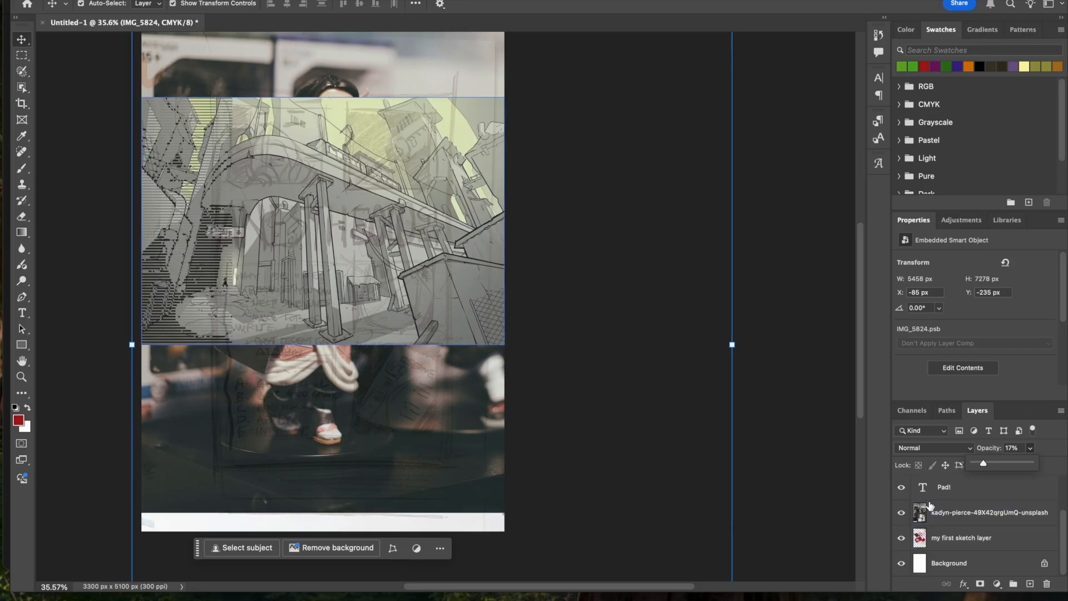
click(929, 504)
click(925, 495)
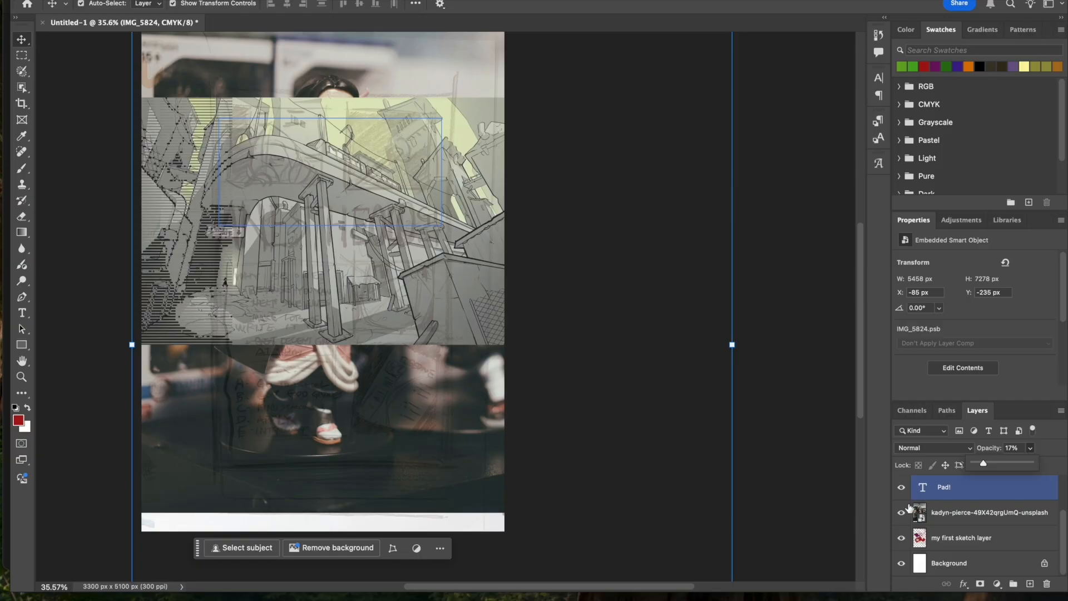
click(901, 486)
click(901, 513)
click(901, 537)
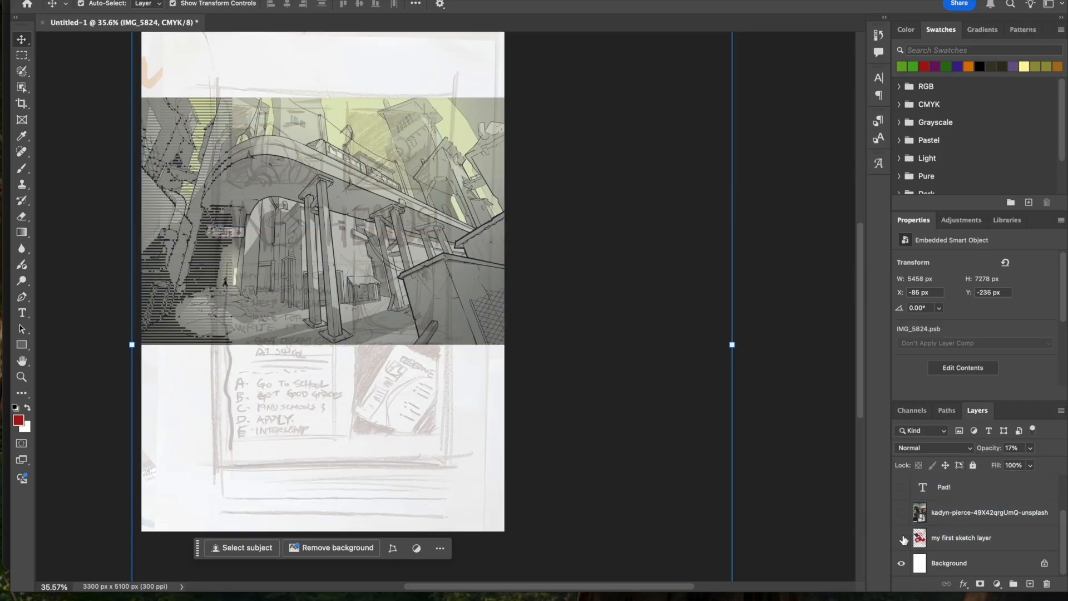
click(901, 563)
click(902, 563)
scroll(914, 495, up, 2)
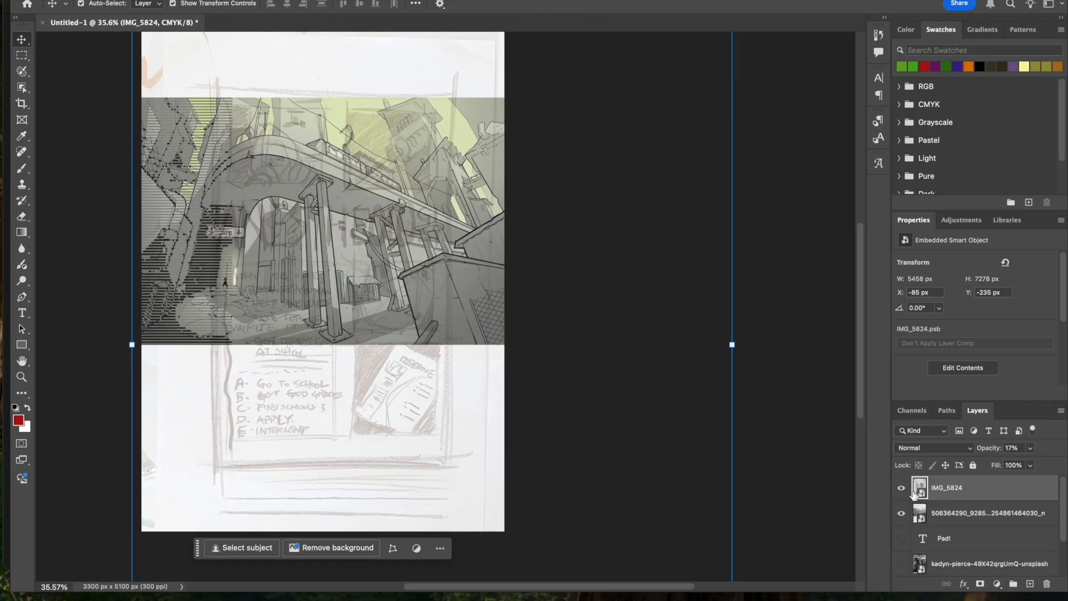
click(901, 512)
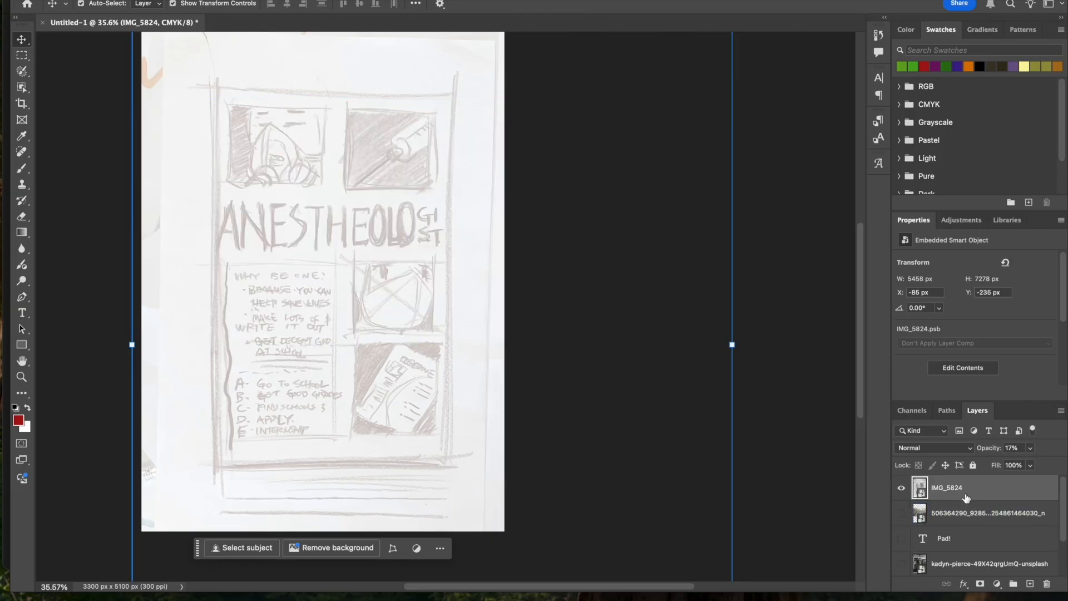
- Add a new layer above the faded sketch and paint red splatter over its upper part with the Brush tool
click(1029, 584)
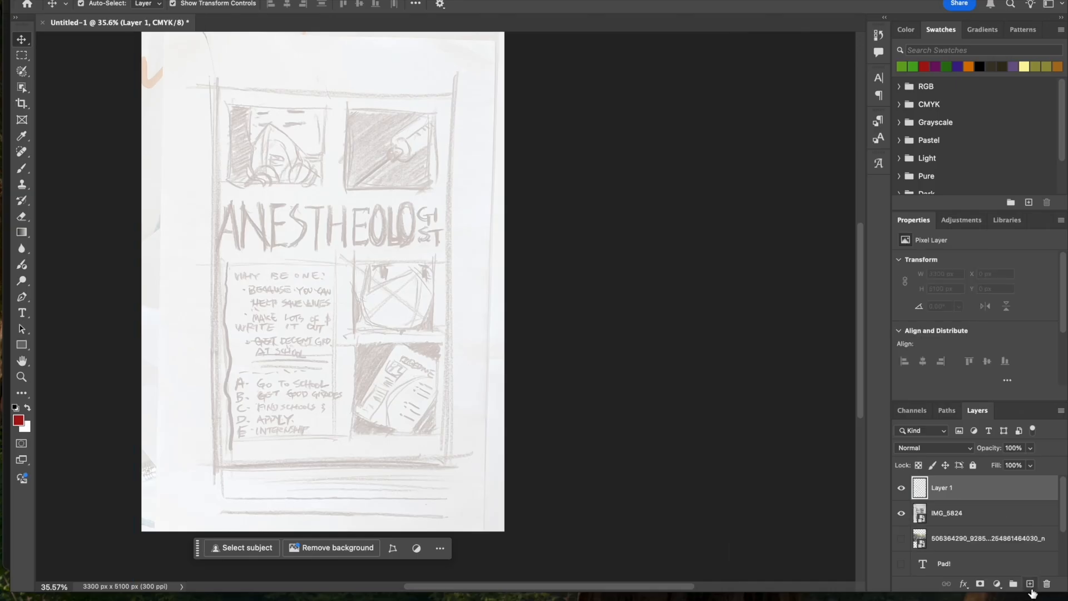
click(22, 169)
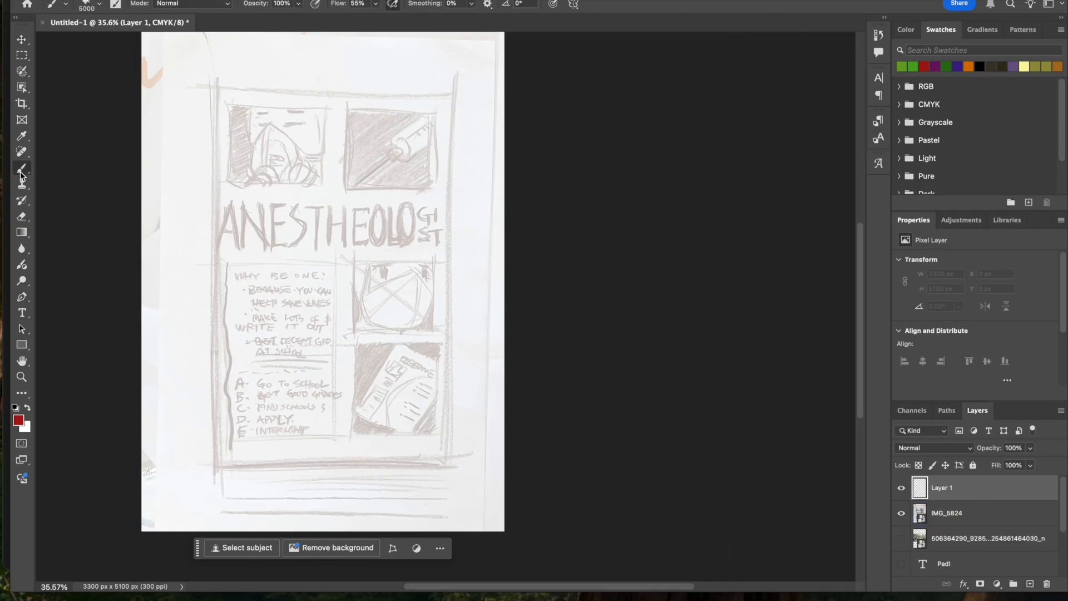
click(222, 161)
mouse_move(262, 211)
mouse_down()
mouse_move(295, 166)
mouse_move(367, 128)
mouse_move(417, 358)
mouse_move(111, 405)
mouse_up()
- Start a 300 pt Yuanti SC Bold green text line over the lower part of the sketch
click(22, 312)
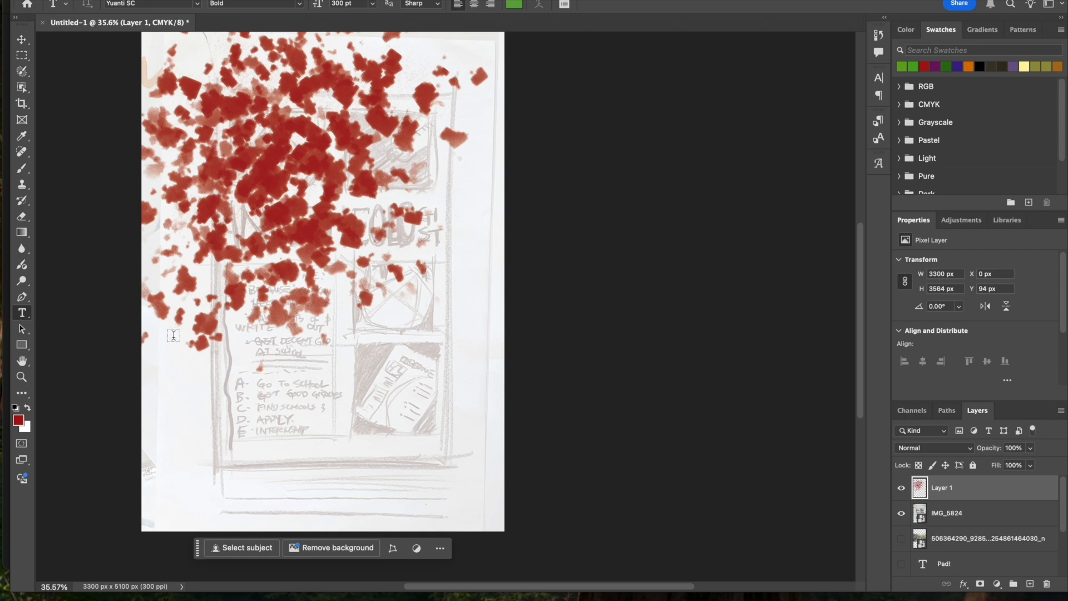
click(181, 400)
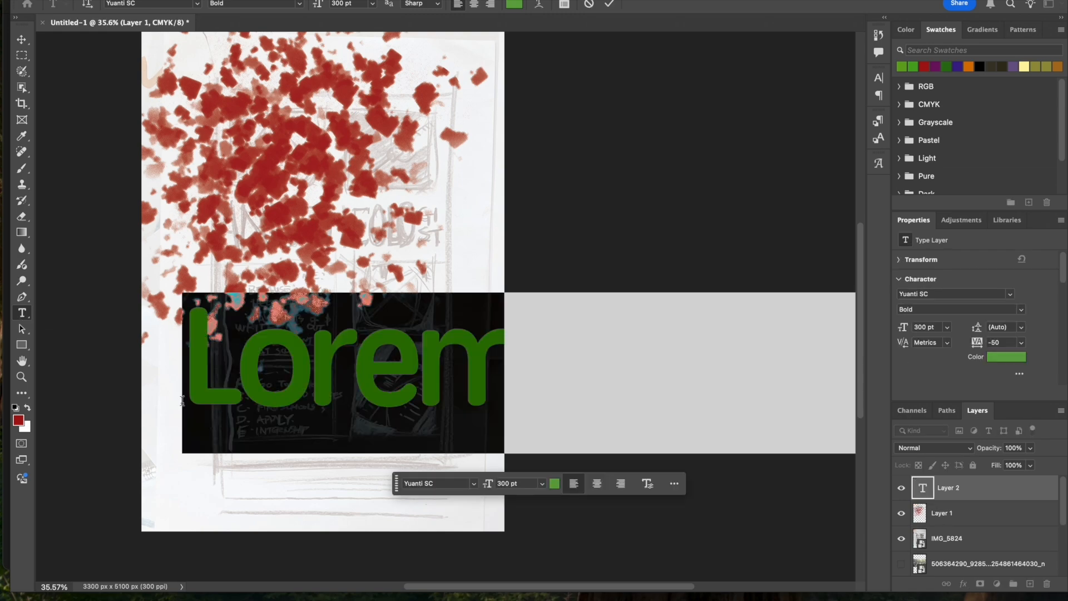